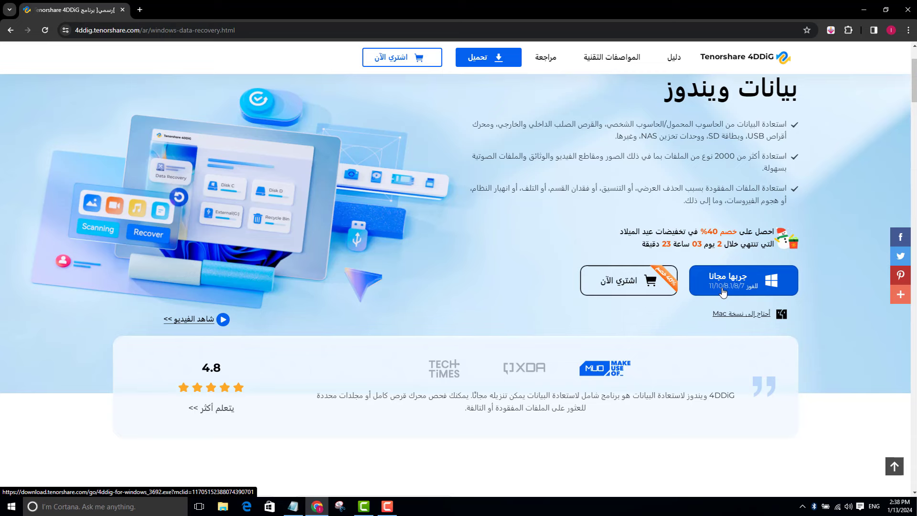
Download the free Windows trial of 4DDiG and save 4ddig-for-windows.exe to the Desktop.
scroll(712, 294, "up", 2)
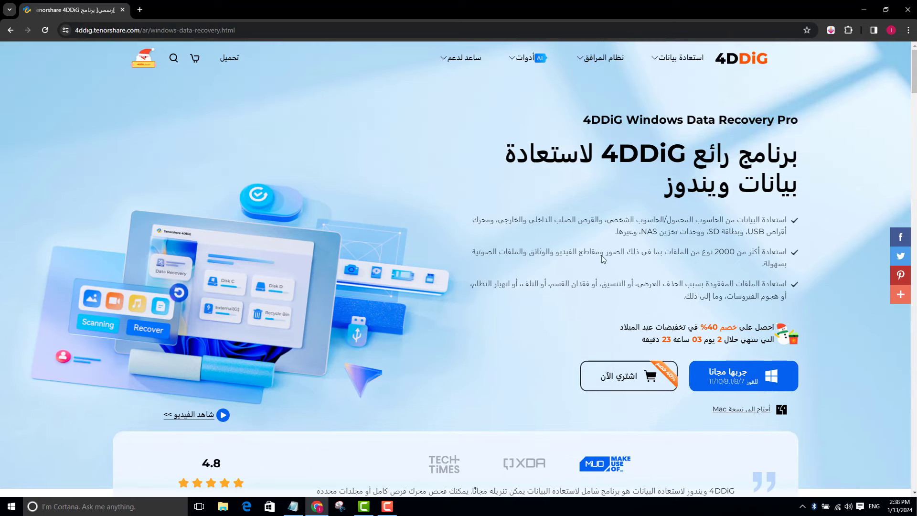
left_click(751, 373)
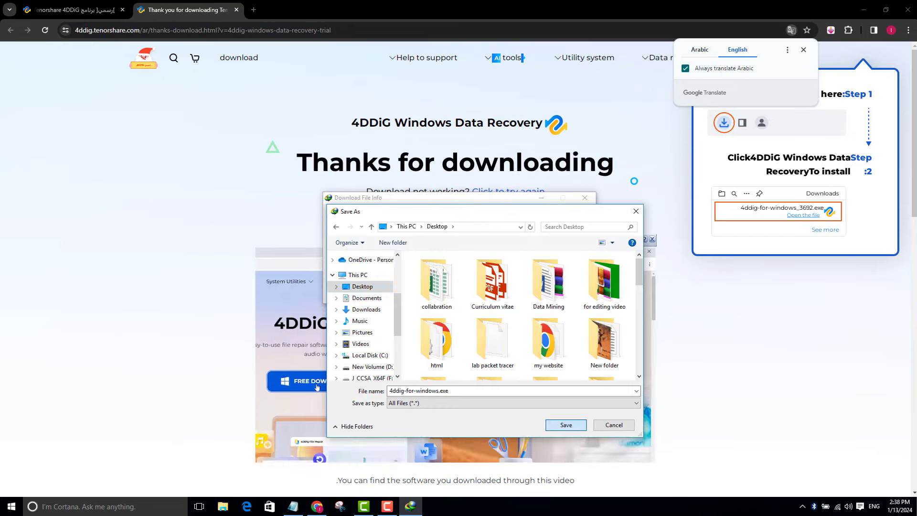
key("Return")
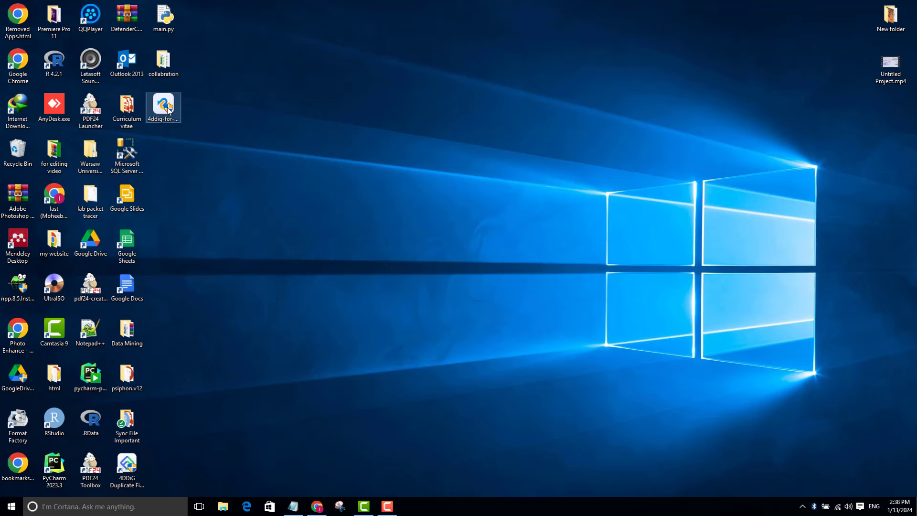
Launch the downloaded 4ddig-for-windows installer from the desktop.
left_click(167, 110)
right_click(165, 108)
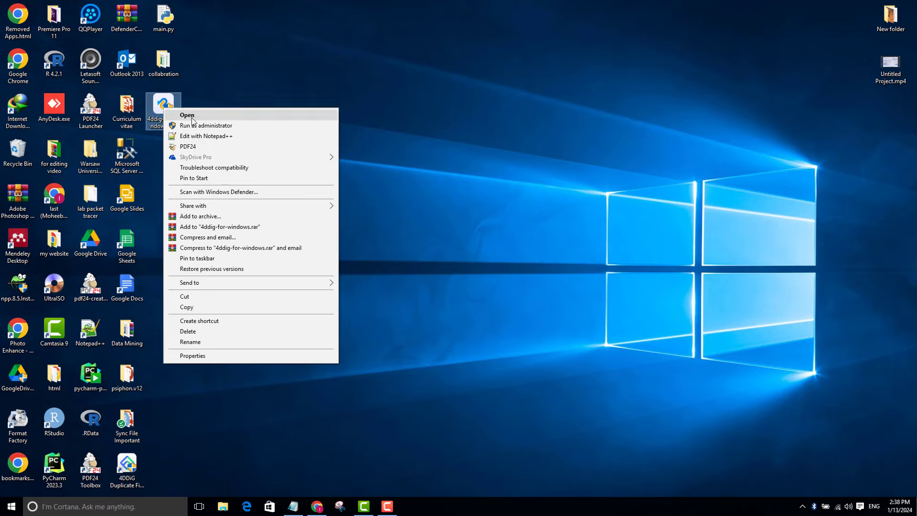
left_click(191, 118)
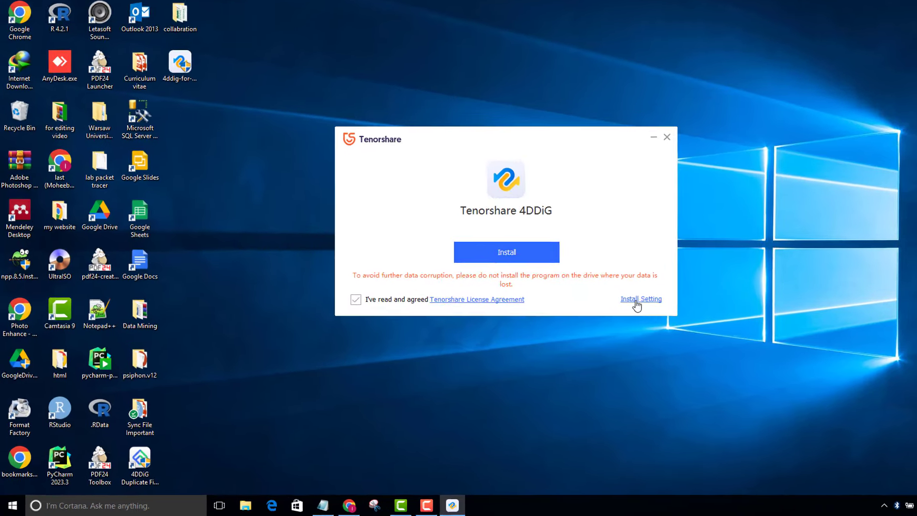
Expand the installation settings and set the installer language to Arabic (العربية).
left_click(579, 323)
left_click(353, 362)
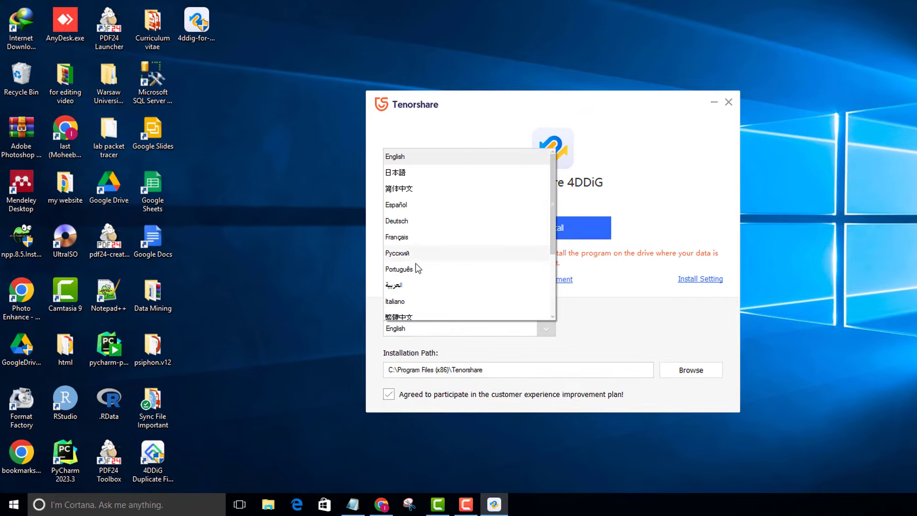
left_click(397, 286)
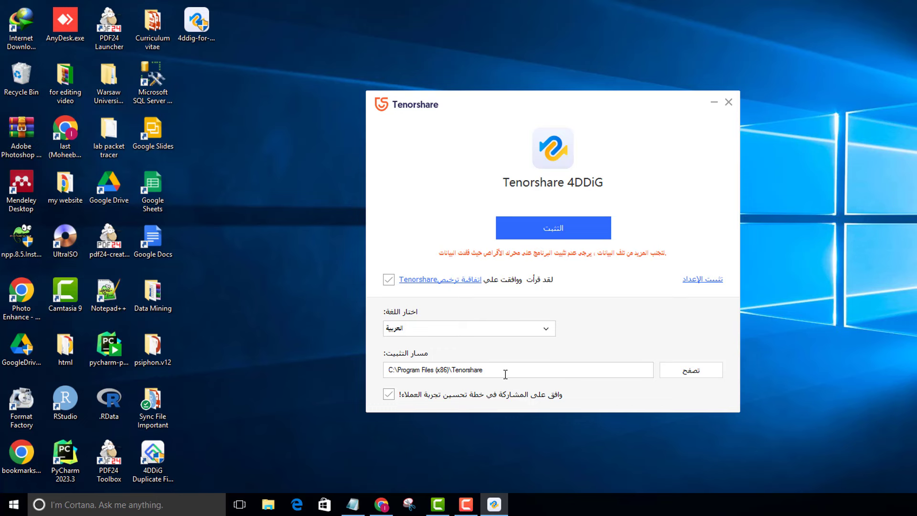
left_click(691, 370)
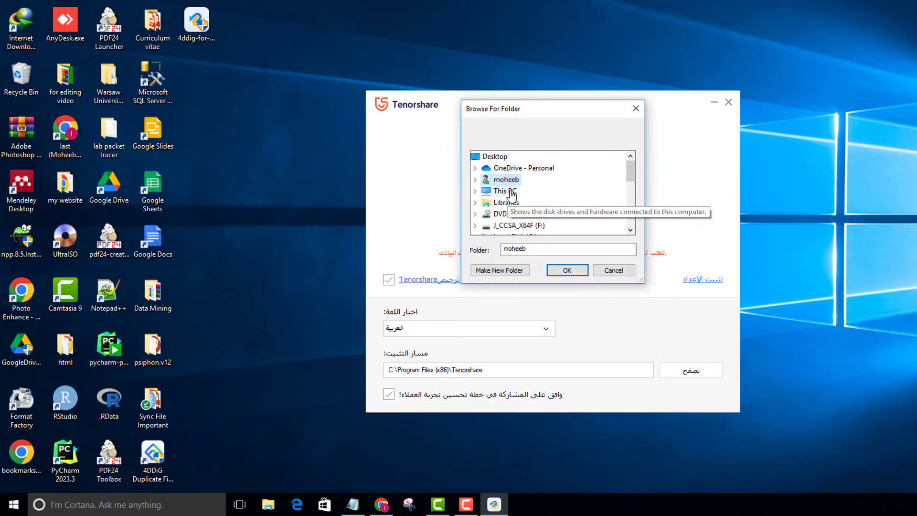
left_click(511, 192)
left_click(614, 270)
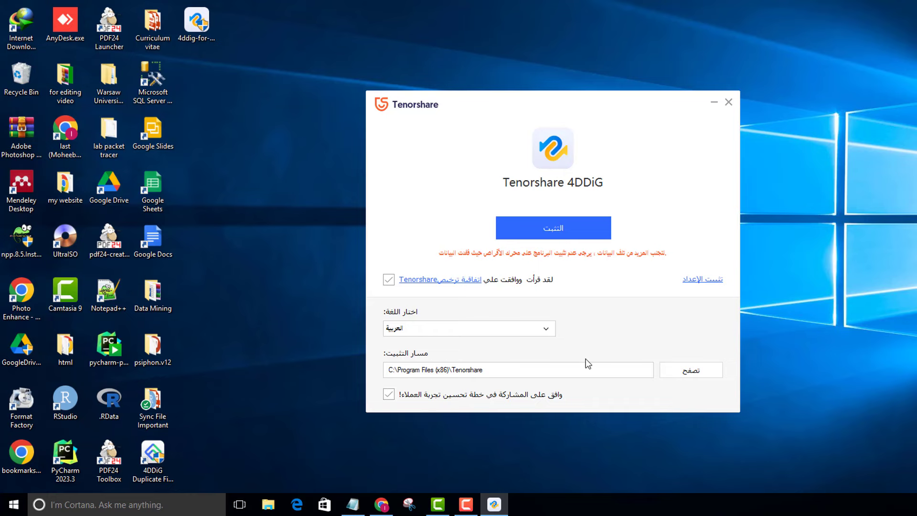
Install Tenorshare 4DDiG, start it and look over the available recovery locations.
left_click(554, 231)
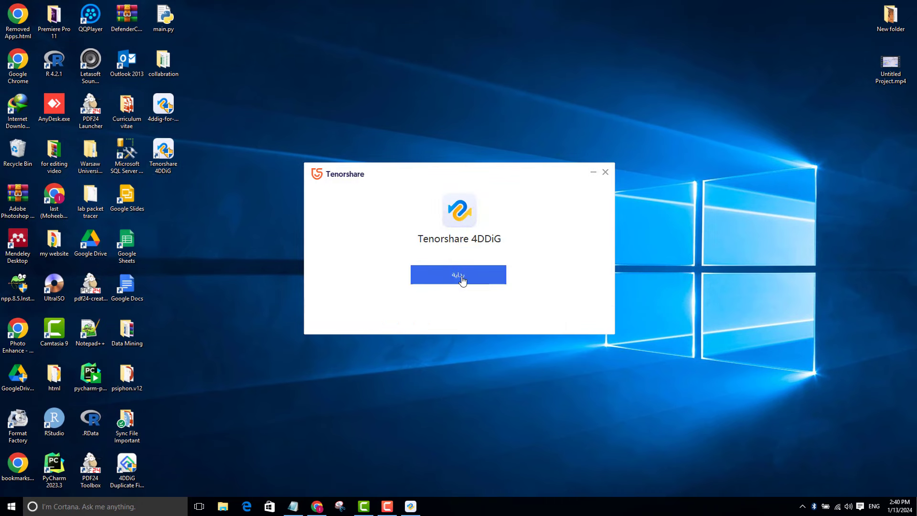
left_click(459, 276)
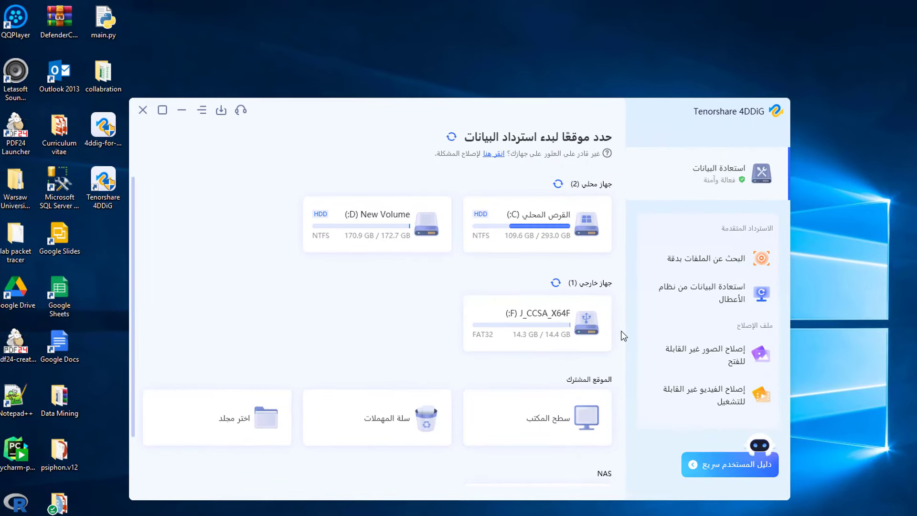
scroll(234, 430, "down", 1)
scroll(286, 335, "up", 1)
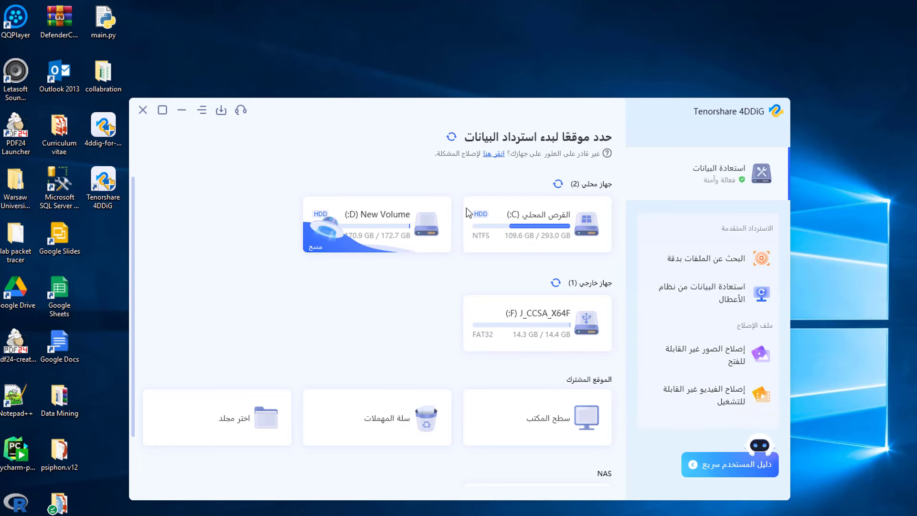
scroll(545, 313, "down", 2)
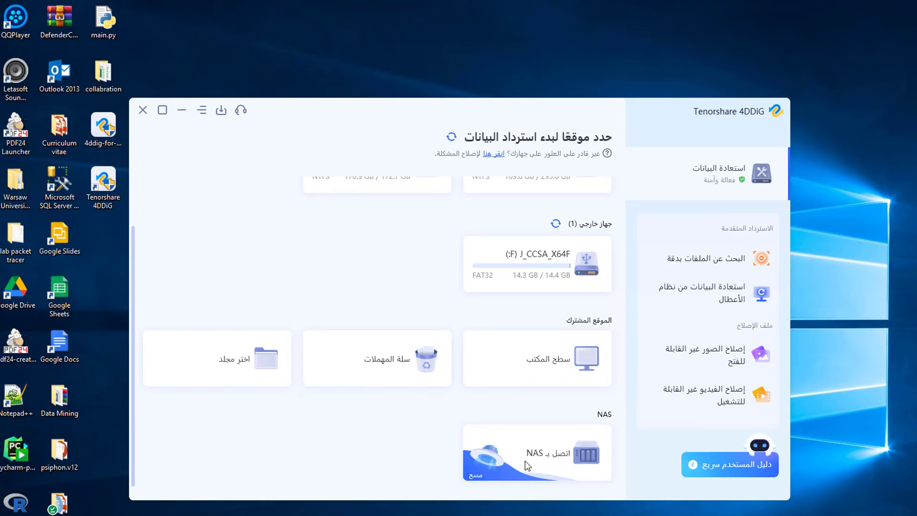
scroll(508, 334, "up", 2)
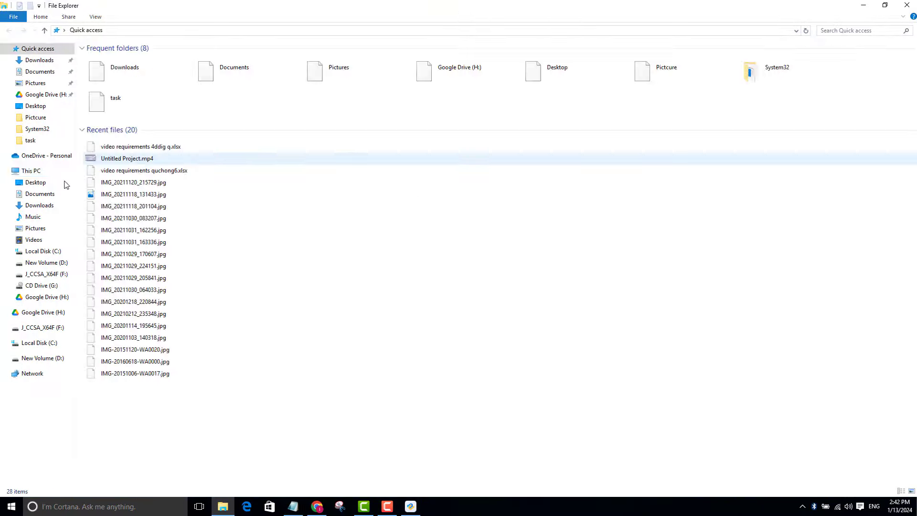
In File Explorer, inspect the files on the J_CCSA_X64F (F:) drive and return to This PC.
left_click(43, 170)
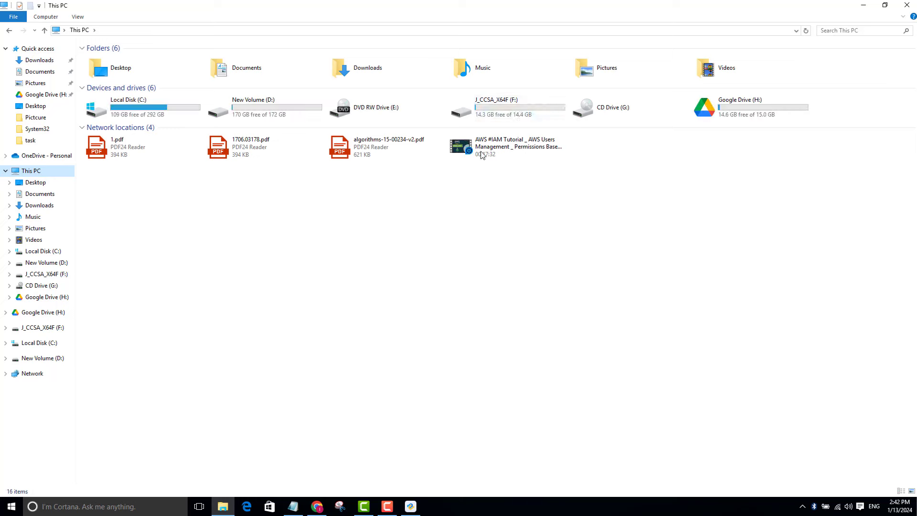
double_click(486, 119)
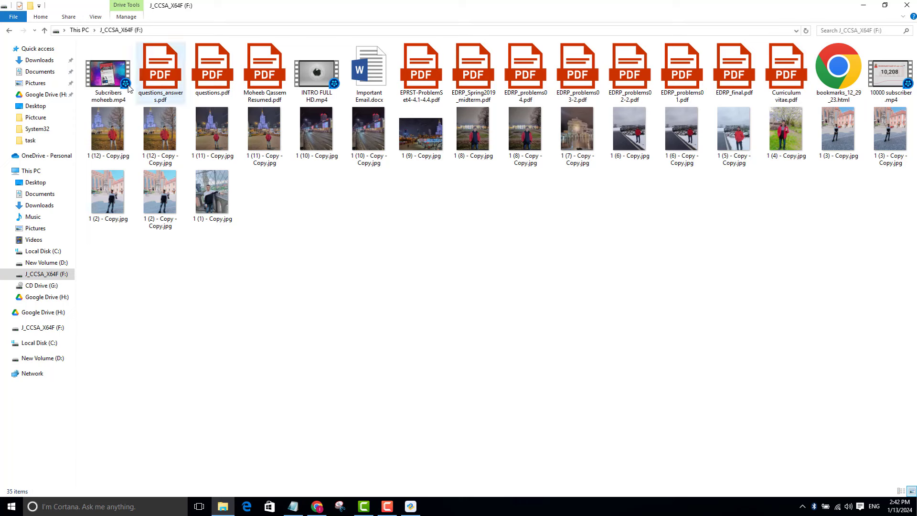
left_click(44, 30)
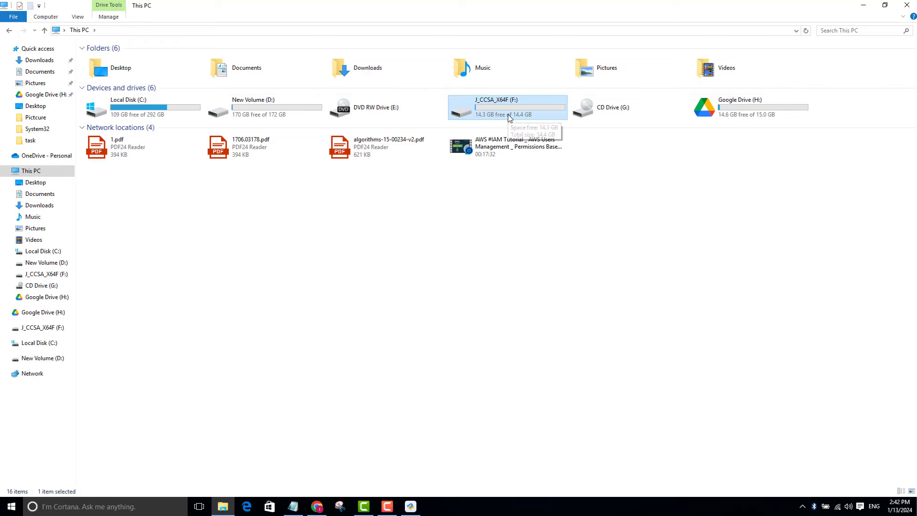
Quick-format the J_CCSA_X64F (F:) drive as FAT32 with 8192-byte allocation units and check its contents.
right_click(493, 100)
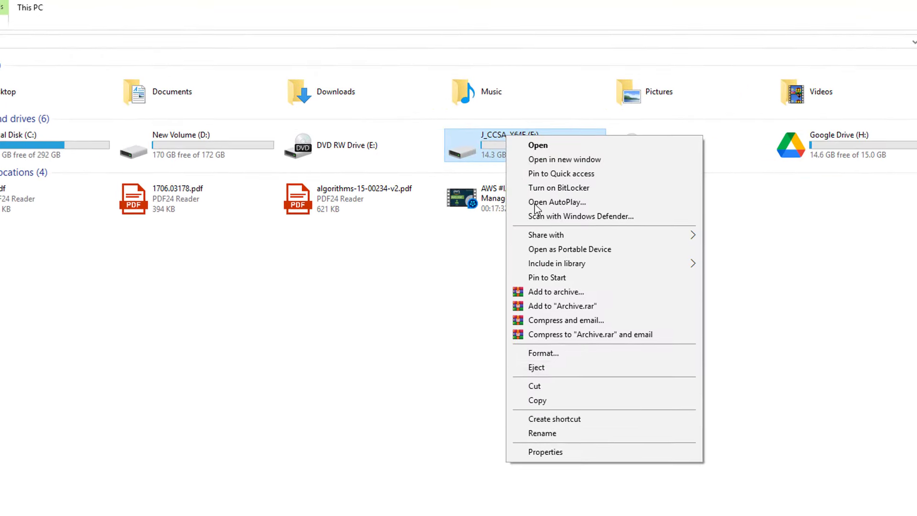
left_click(549, 354)
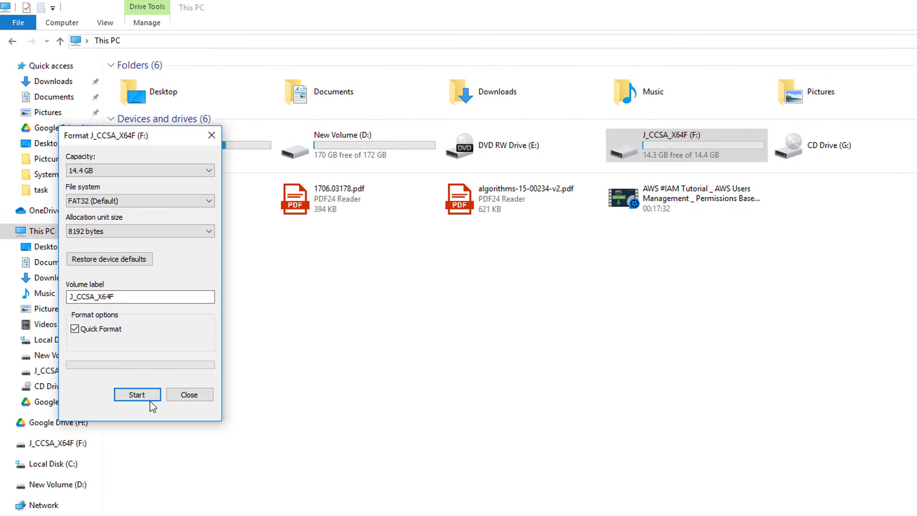
left_click(149, 399)
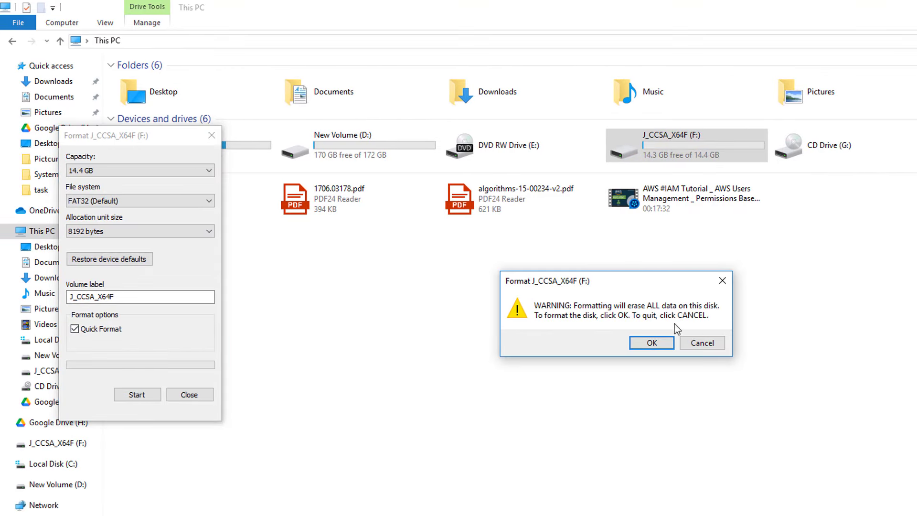
left_click(661, 346)
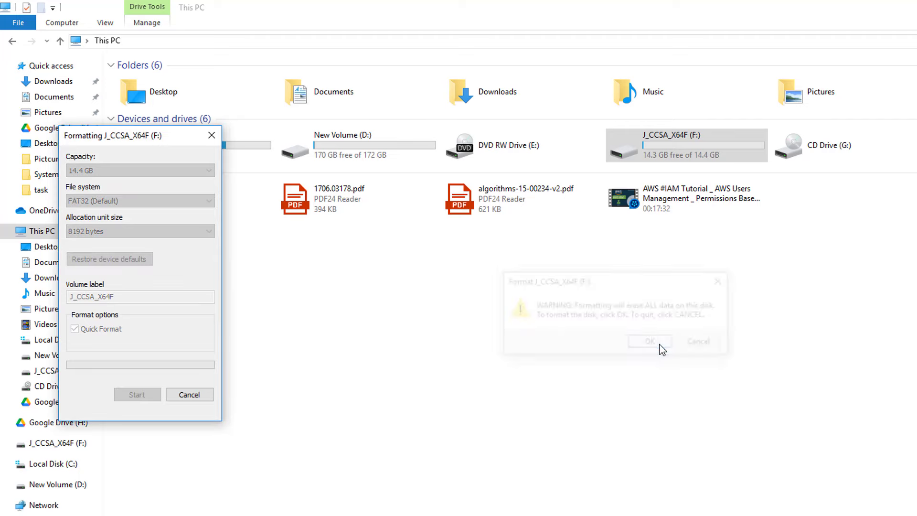
left_click(700, 341)
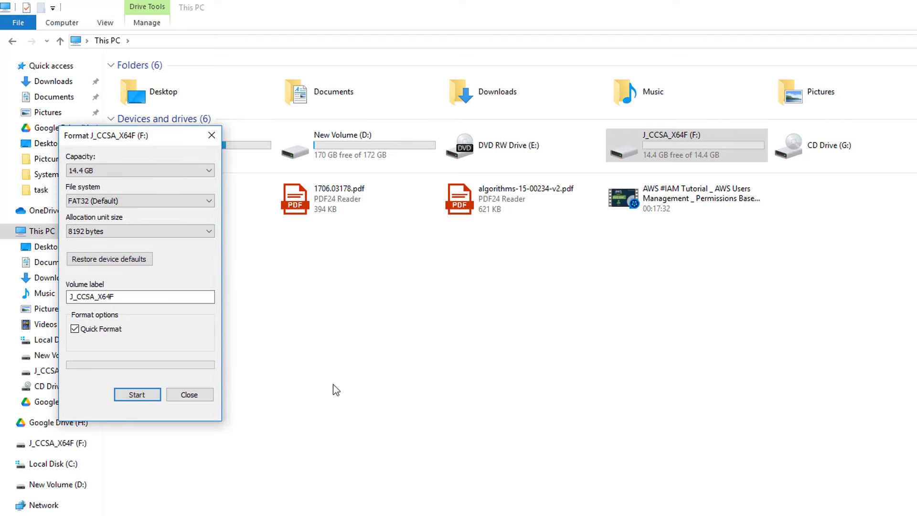
left_click(208, 395)
double_click(577, 120)
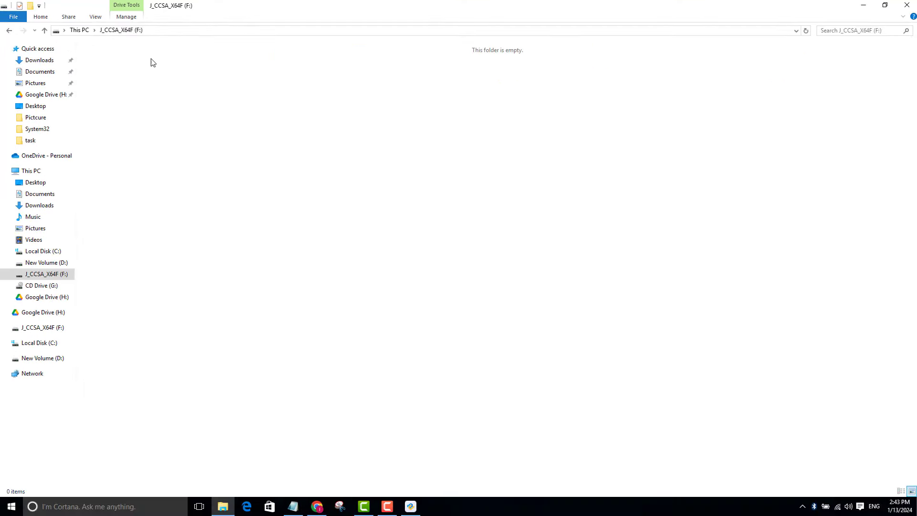
left_click(906, 6)
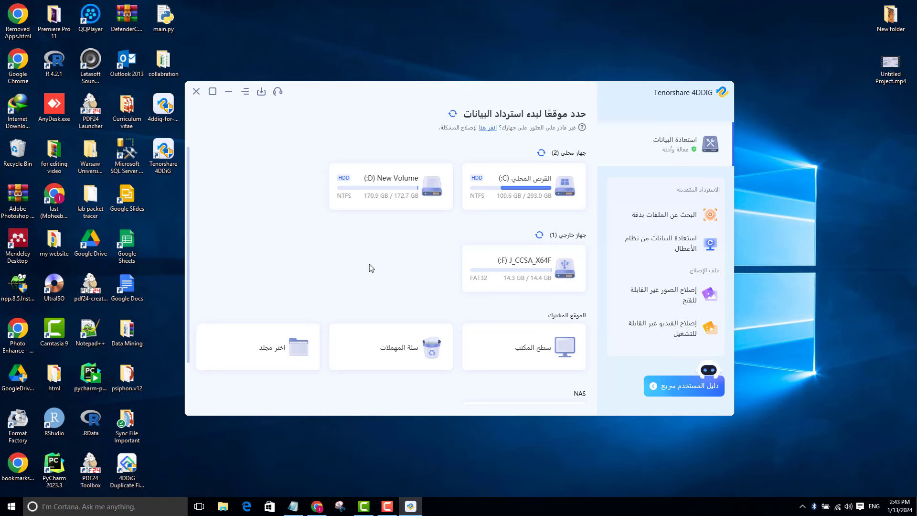
Refresh the external devices in Tenorshare 4DDiG, then recheck the F: drive's contents in File Explorer.
left_click(539, 235)
mouse_move(525, 279)
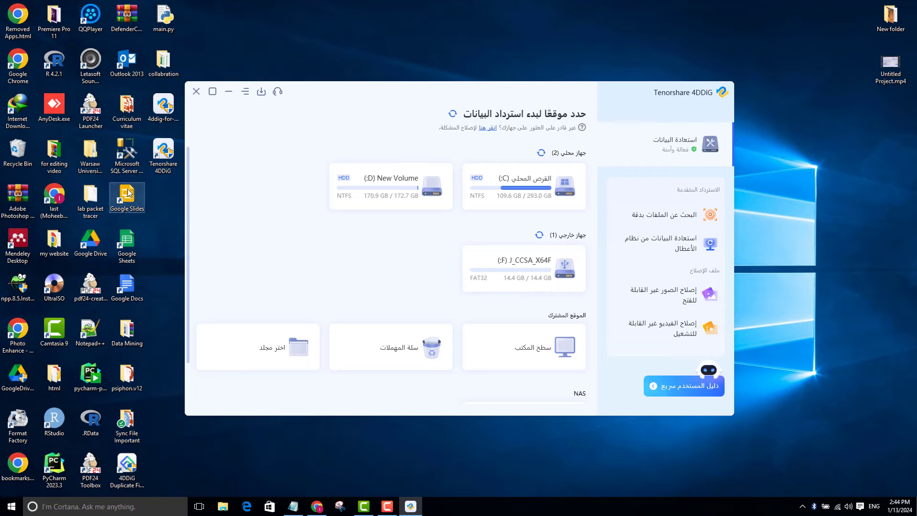
left_click(223, 506)
left_click(50, 171)
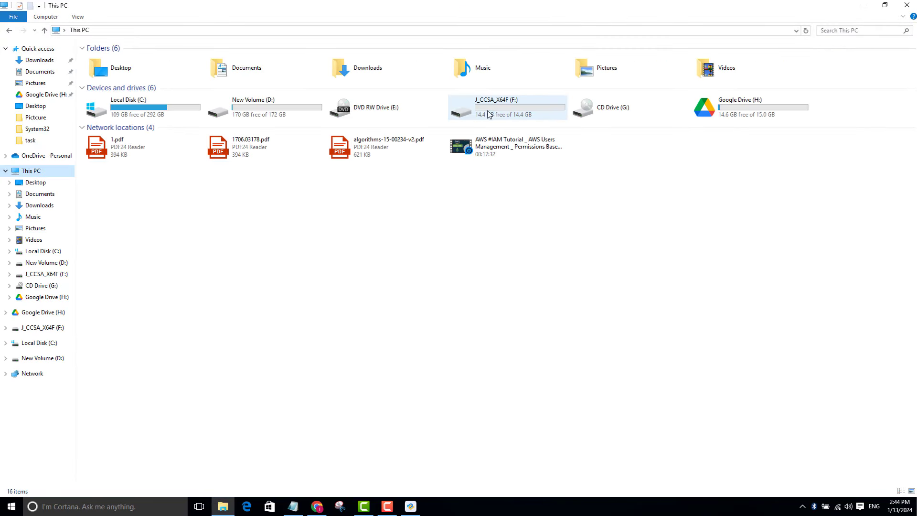
double_click(494, 110)
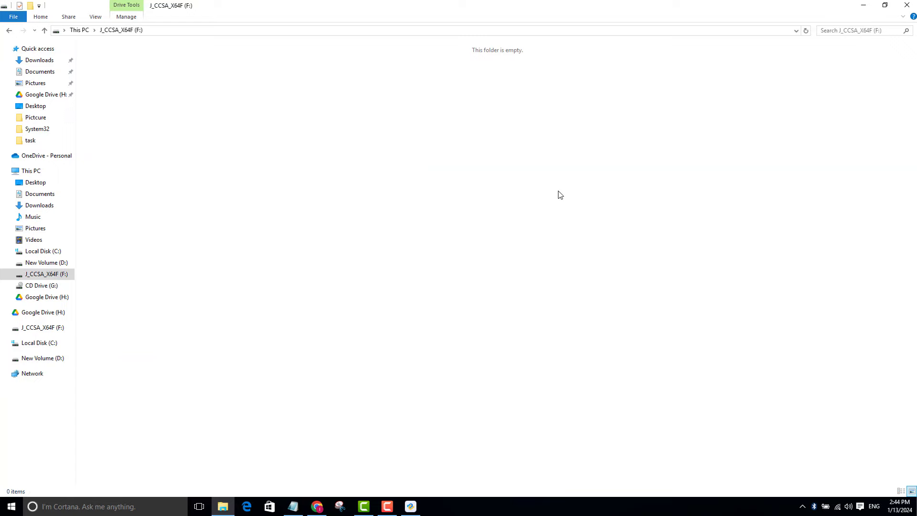
left_click(863, 6)
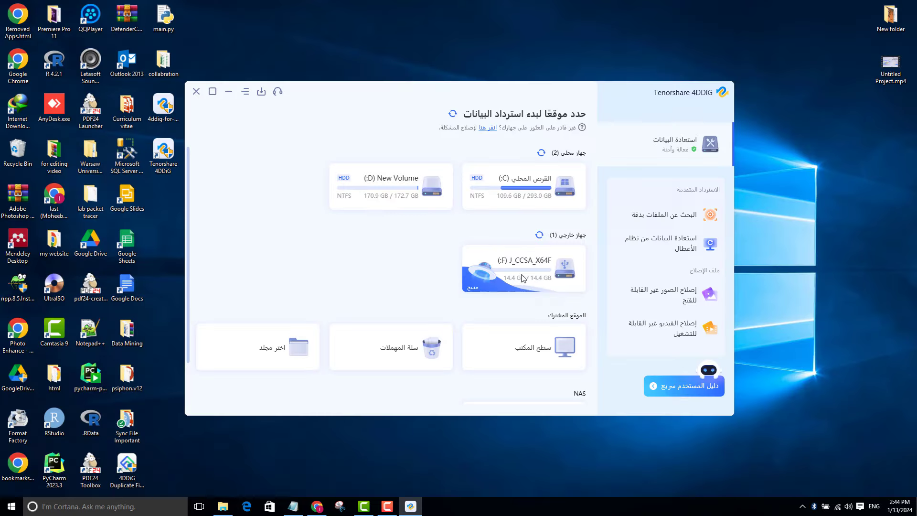
Choose the J_CCSA_X64F (F:) drive for recovery in Tenorshare 4DDiG and clear all preselected file types.
left_click(532, 270)
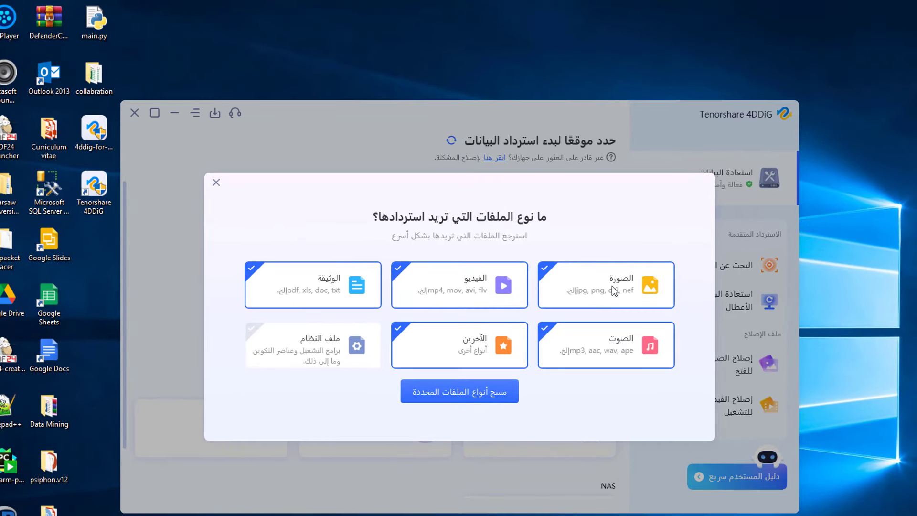
left_click(614, 291)
left_click(460, 285)
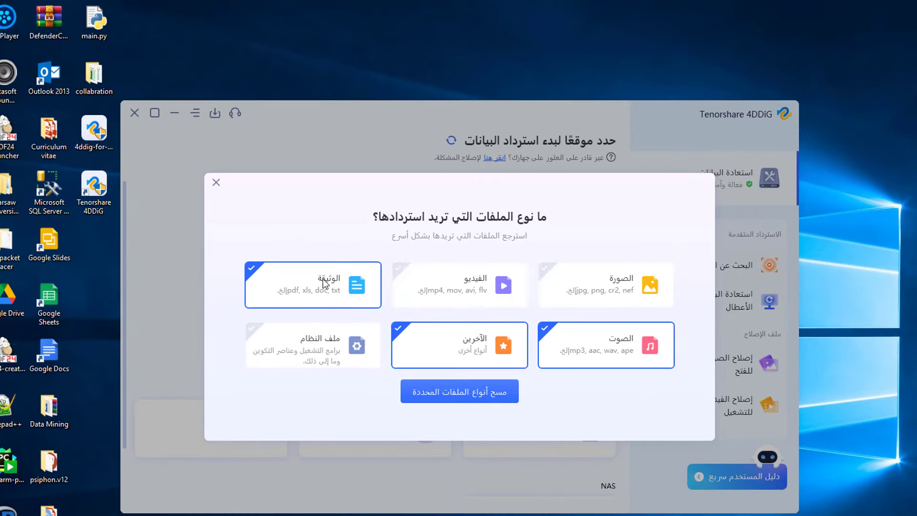
left_click(325, 284)
left_click(627, 354)
left_click(479, 340)
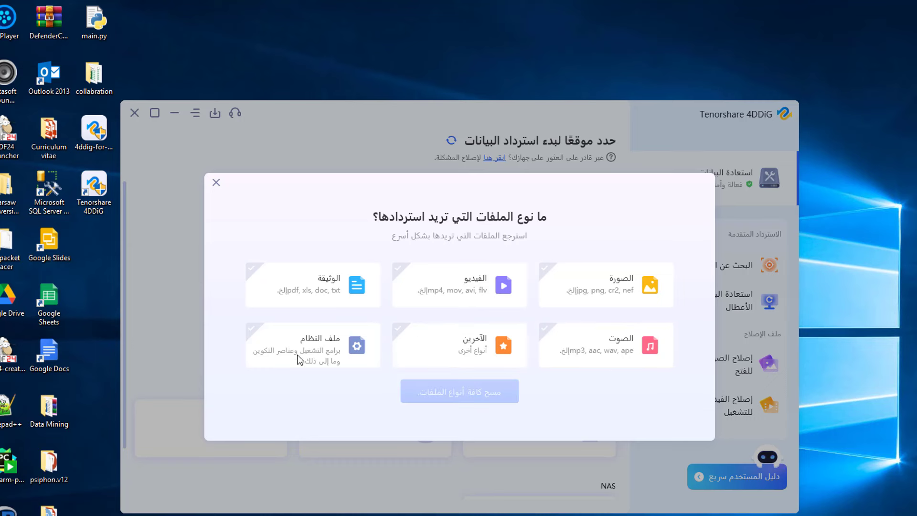
left_click(632, 288)
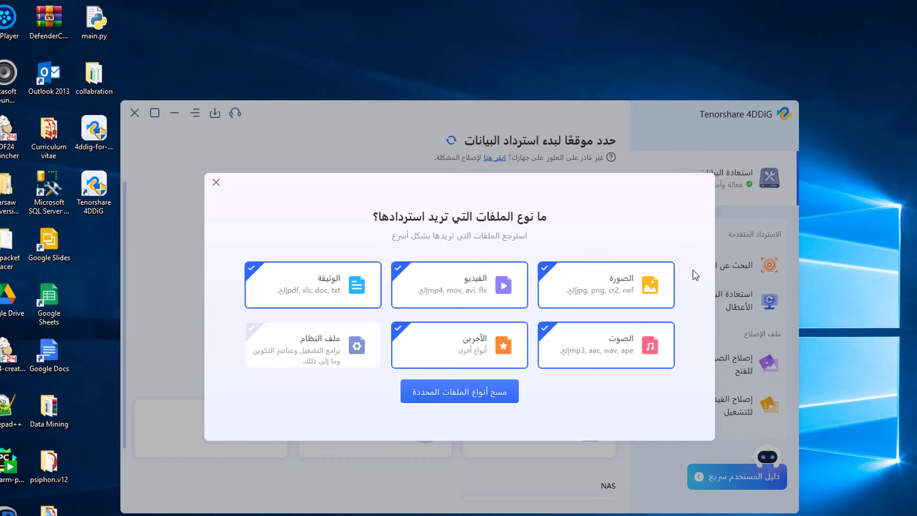
left_click(630, 297)
left_click(621, 346)
left_click(517, 353)
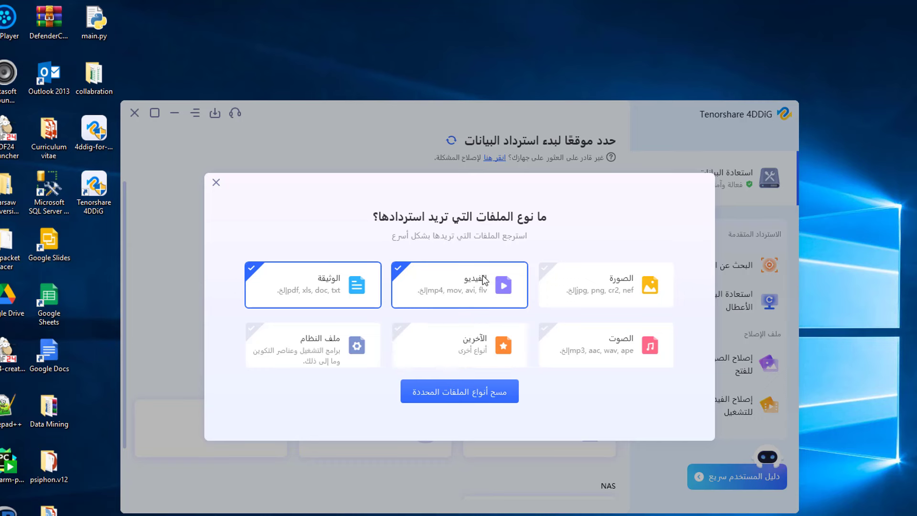
left_click(484, 280)
left_click(325, 287)
left_click(635, 297)
left_click(607, 294)
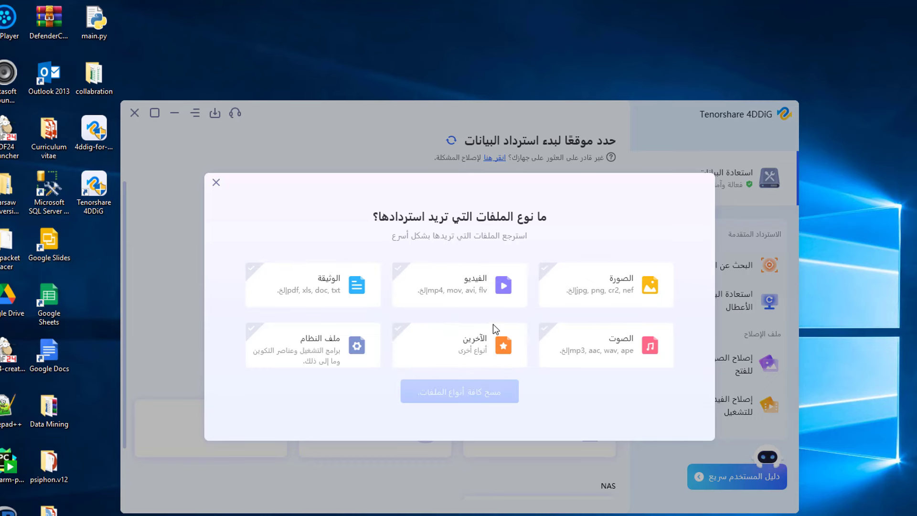
left_click(475, 282)
left_click(420, 299)
left_click(318, 285)
left_click(319, 281)
Select documents, videos and pictures as the file types to recover from the F: drive.
left_click(283, 283)
left_click(439, 282)
left_click(606, 285)
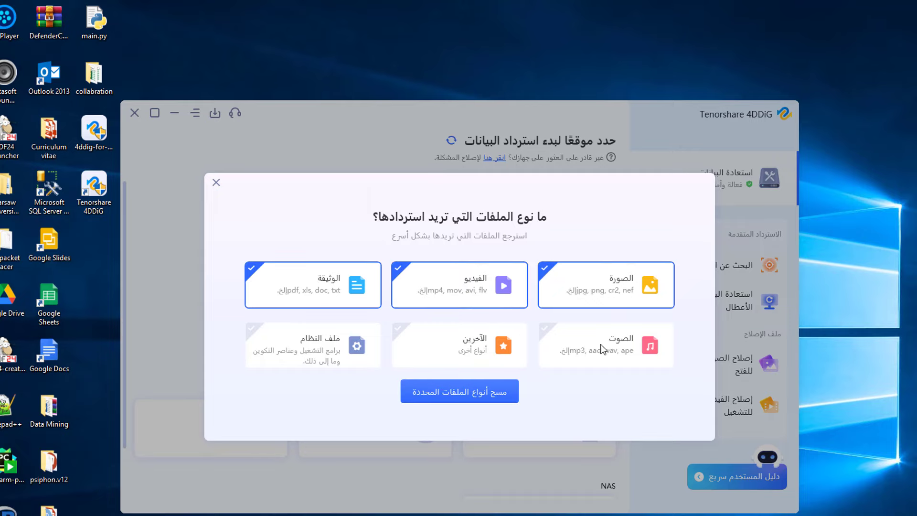
Scan the F: drive with audio and other file types also included, and dismiss the recovery tips.
left_click(605, 345)
left_click(460, 345)
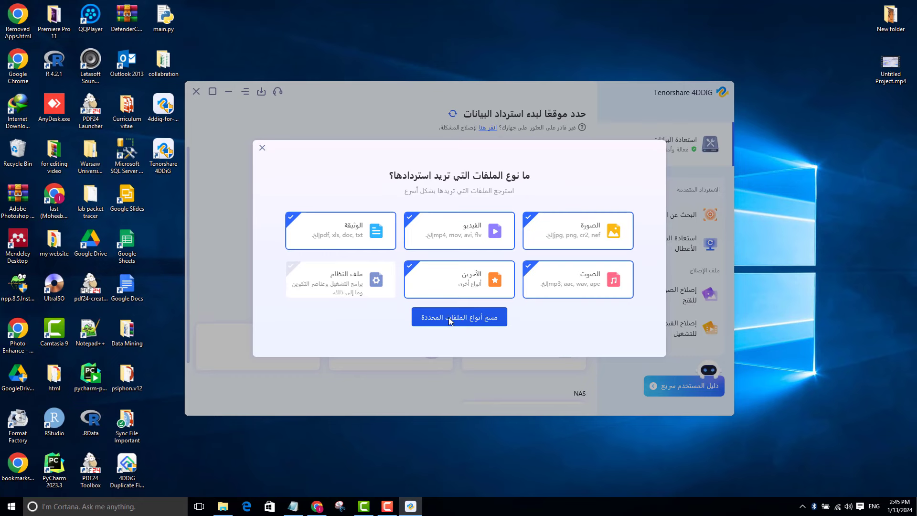
left_click(496, 324)
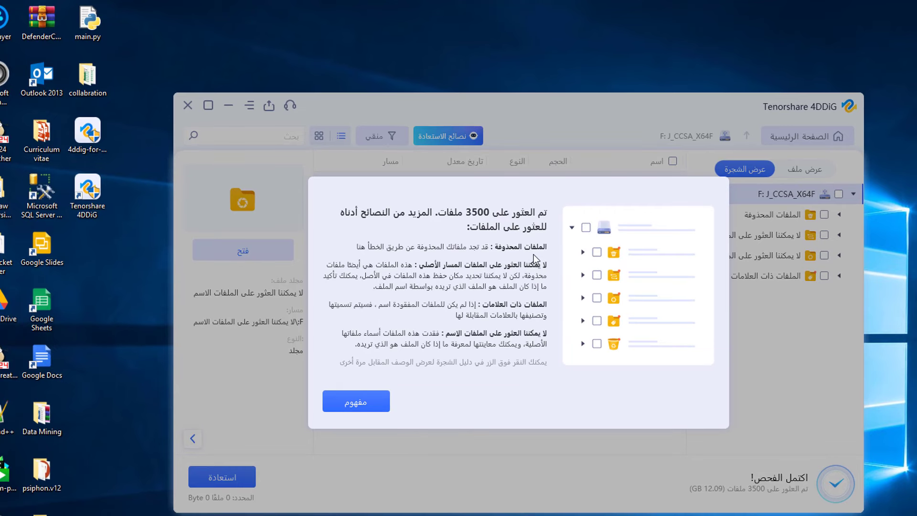
left_click(361, 406)
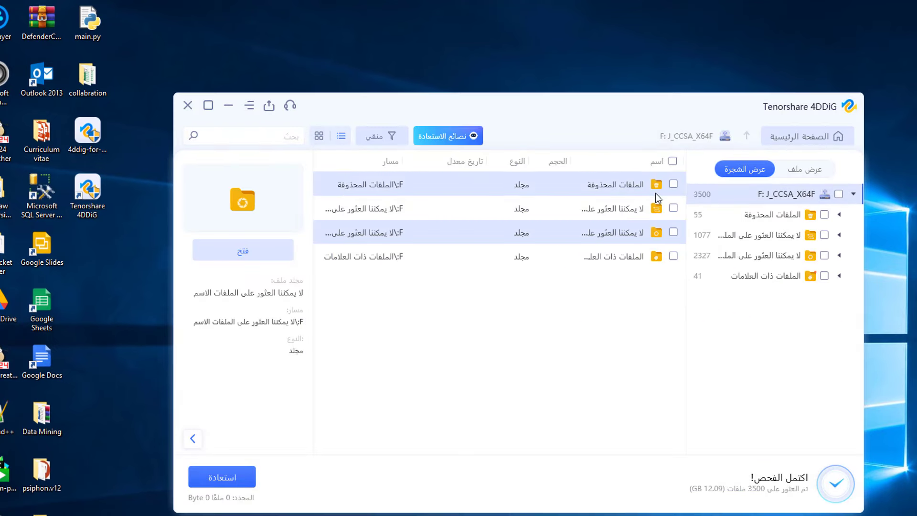
Display the scan results as thumbnails and group them by file type instead of by folder tree.
left_click(612, 210)
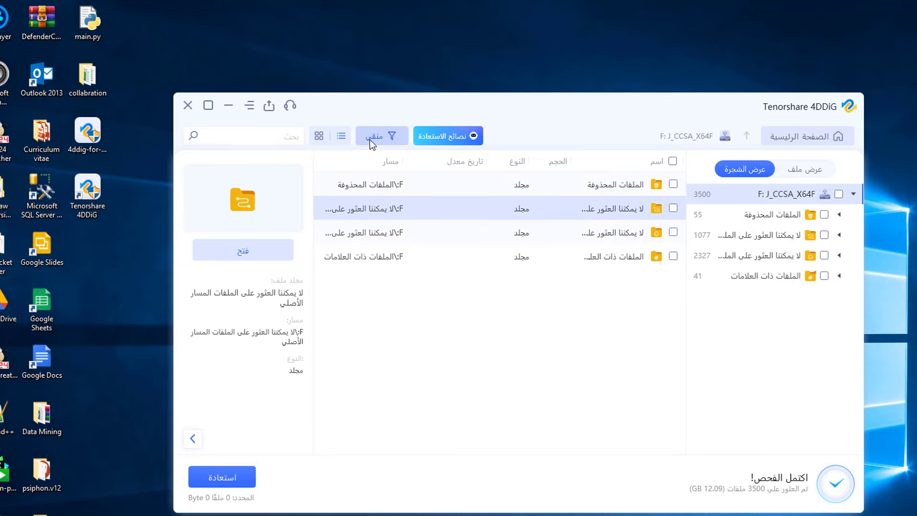
left_click(319, 135)
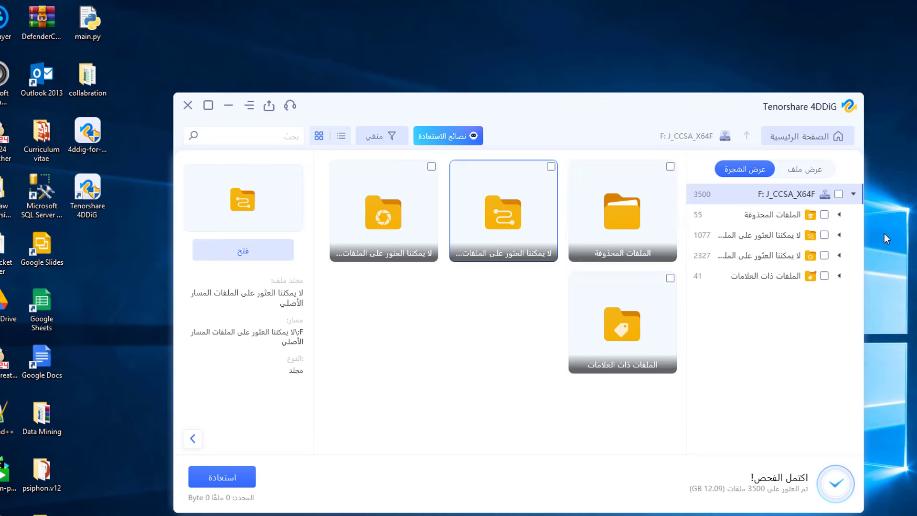
left_click(635, 178)
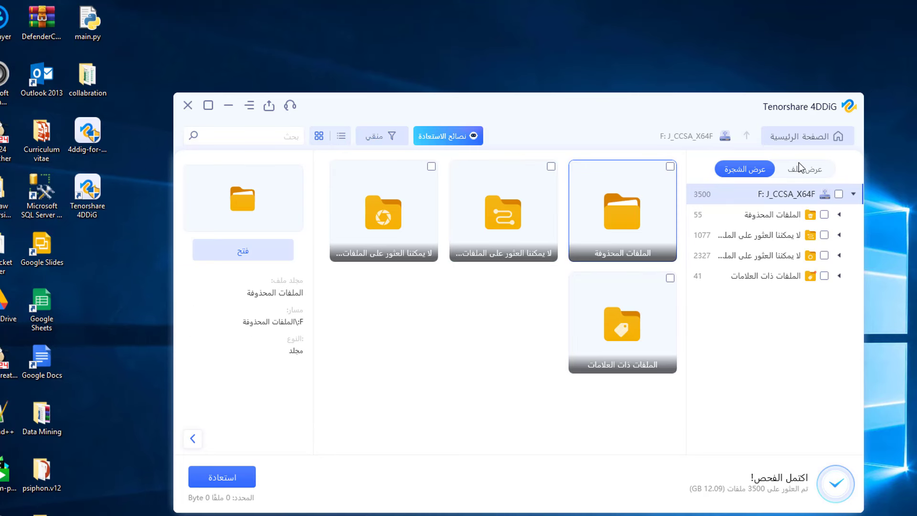
left_click(811, 171)
left_click(788, 172)
left_click(805, 169)
Look through the picture, video, document, audio, compressed and web file categories, leaving none of them selected for recovery.
left_click(789, 215)
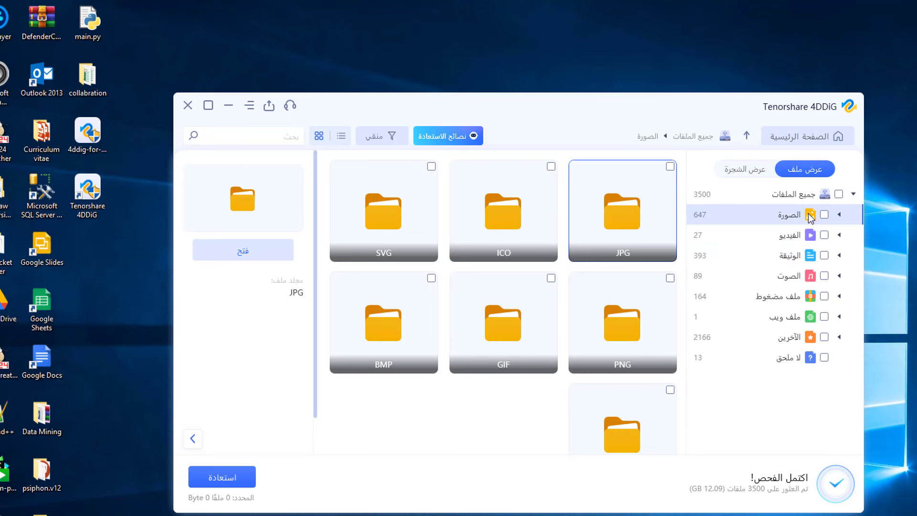
left_click(795, 216)
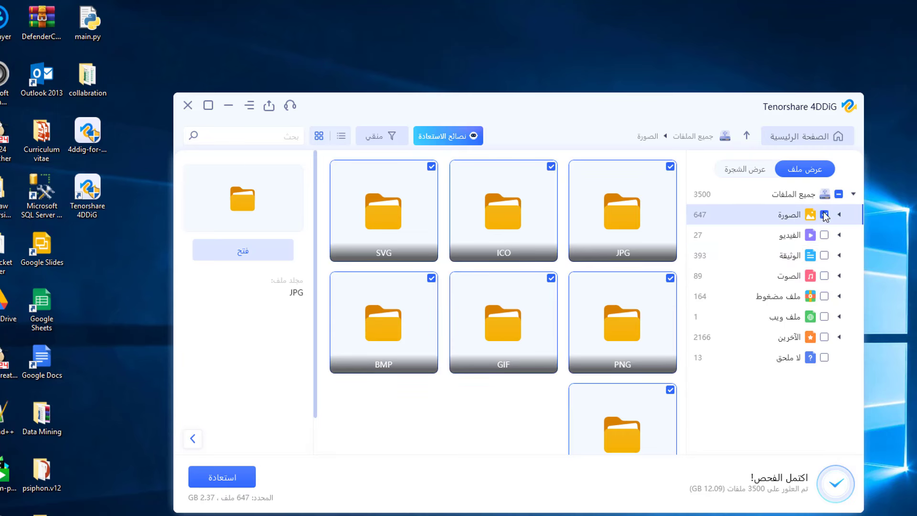
left_click(824, 215)
left_click(790, 235)
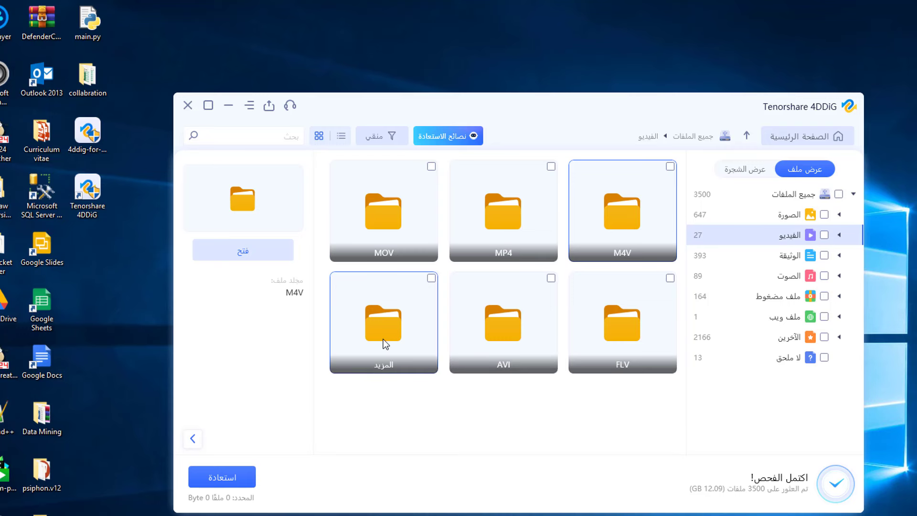
left_click(797, 255)
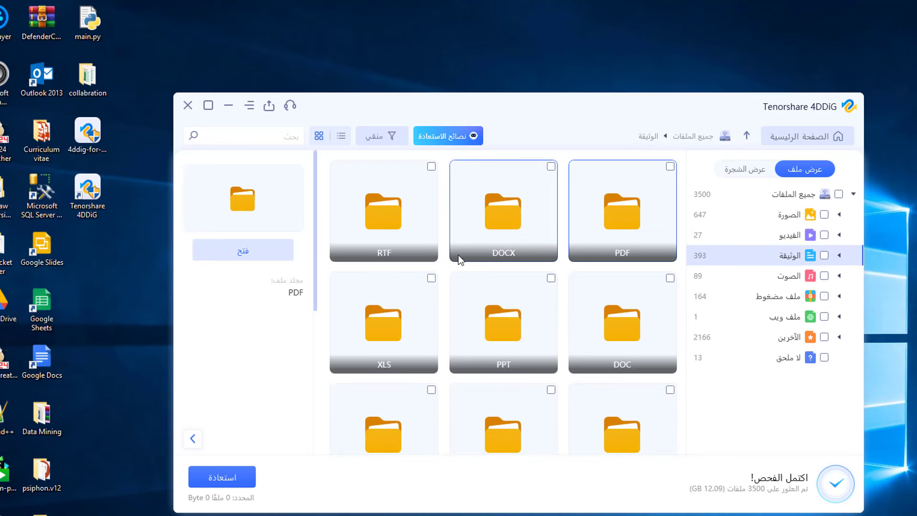
left_click(716, 277)
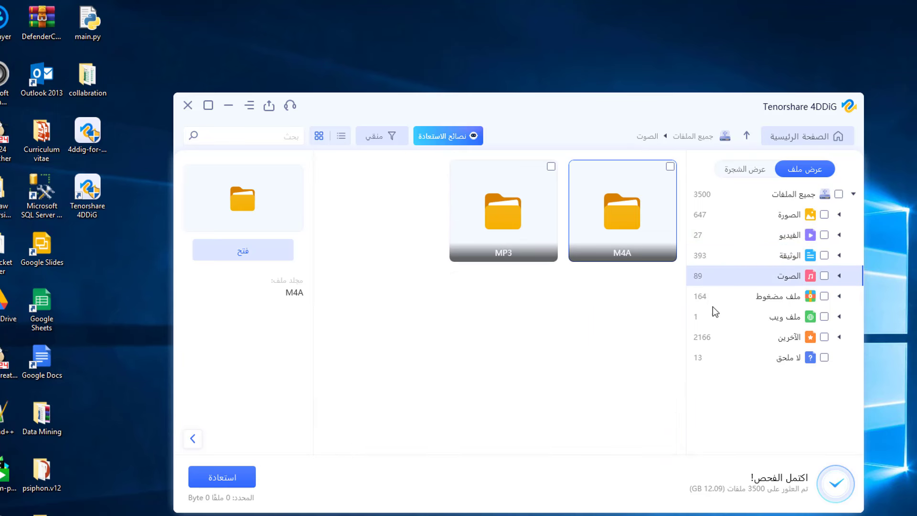
left_click(788, 299)
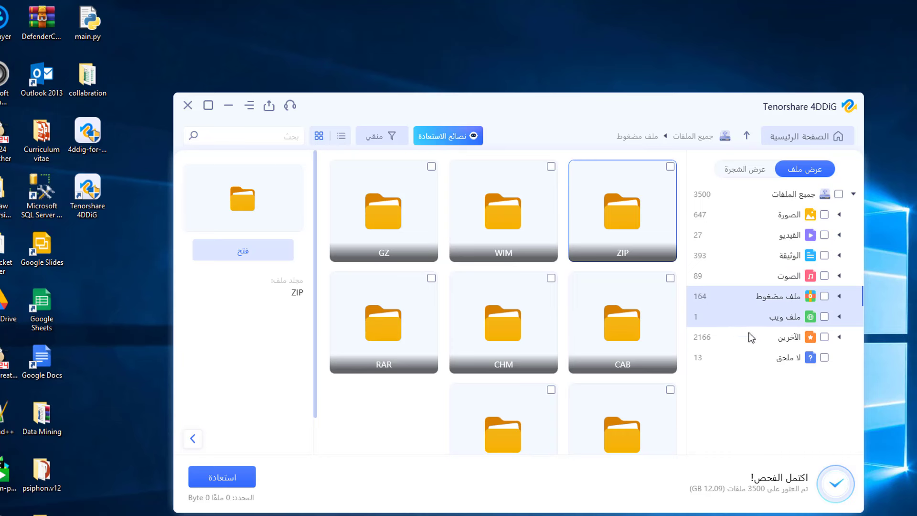
left_click(764, 317)
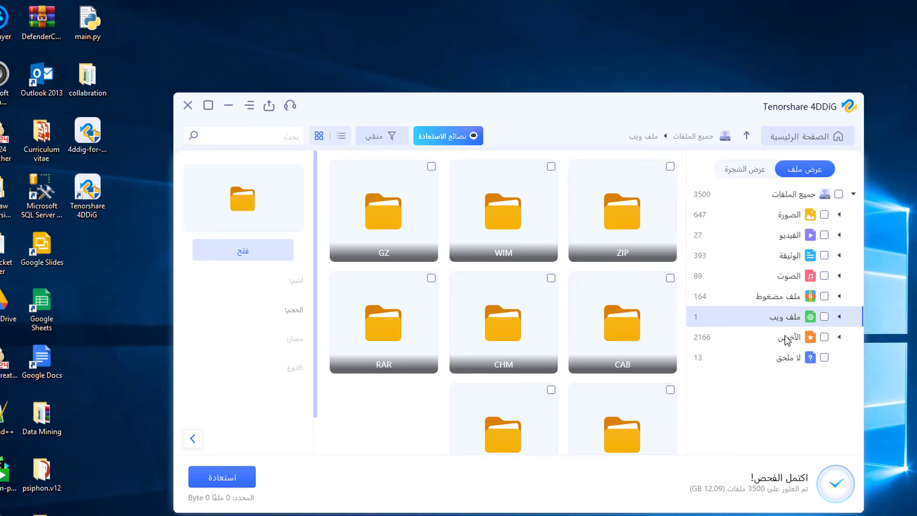
Browse the JPG folder among the found pictures and preview OnePlus_OnePlus Nord2 5G_2022-02-15_40861696.jpg.
left_click(794, 218)
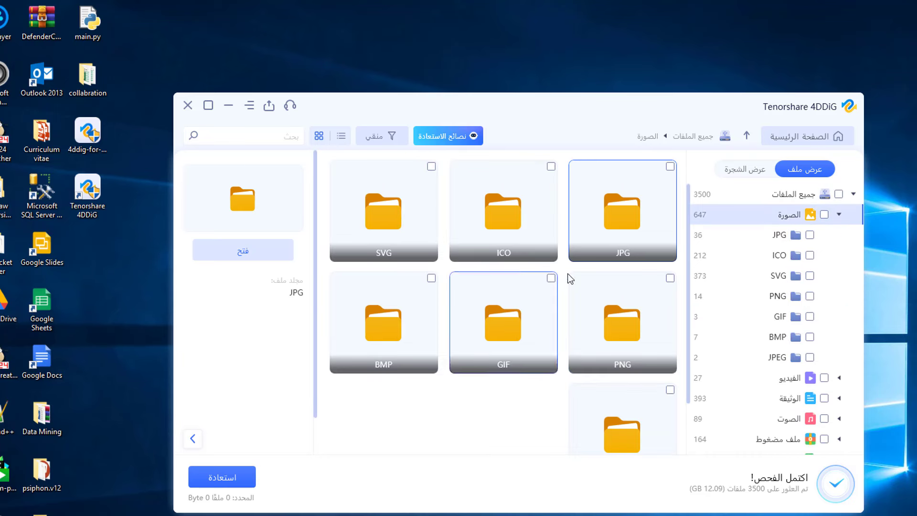
double_click(620, 223)
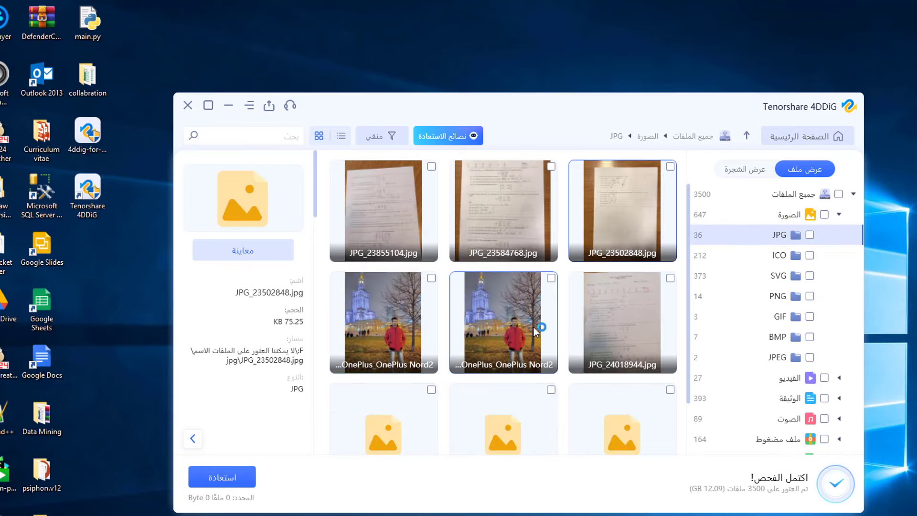
scroll(450, 340, "down", 2)
scroll(451, 340, "down", 2)
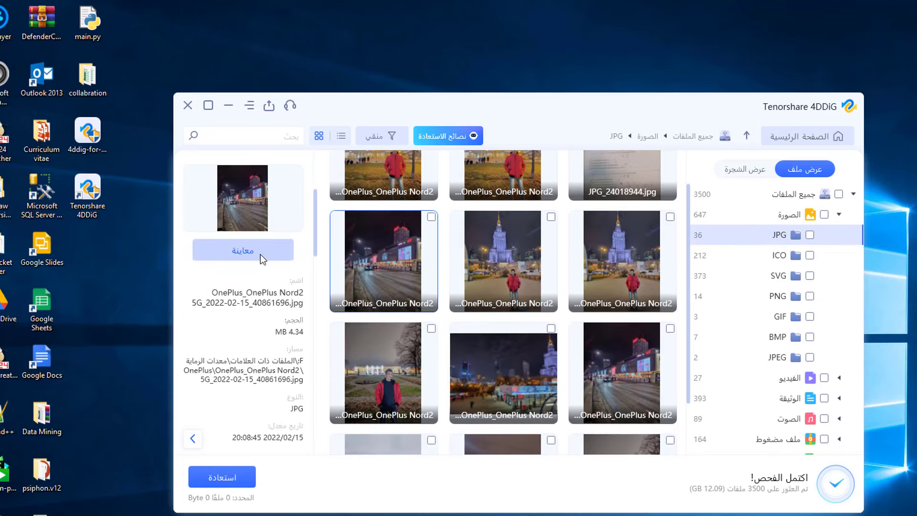
left_click(248, 253)
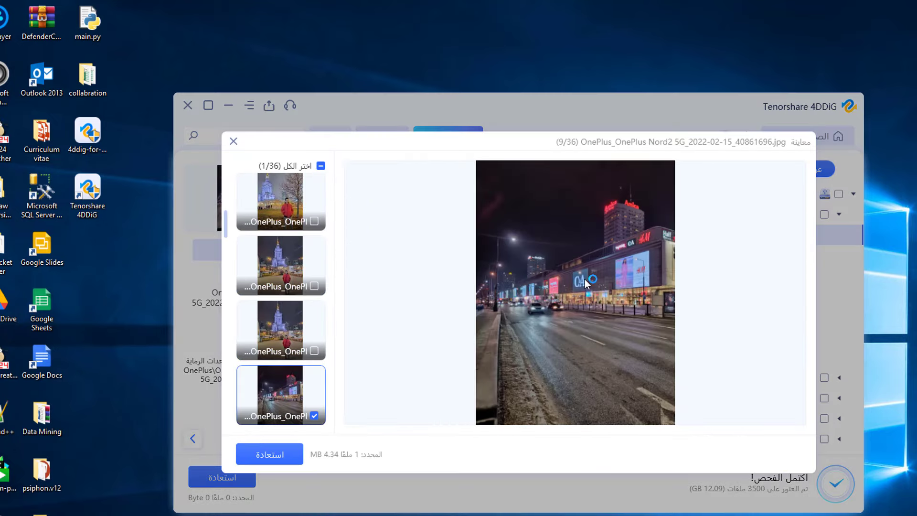
Preview the JPG photos dated 2022-02-16 and 2022-04-01, look through the remaining thumbnails and close the preview.
scroll(283, 274, "down", 5)
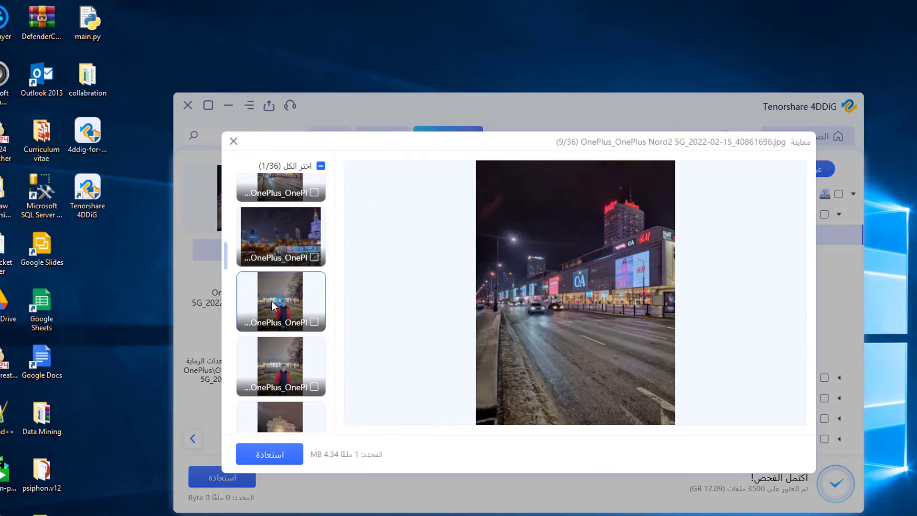
left_click(277, 321)
scroll(279, 311, "down", 3)
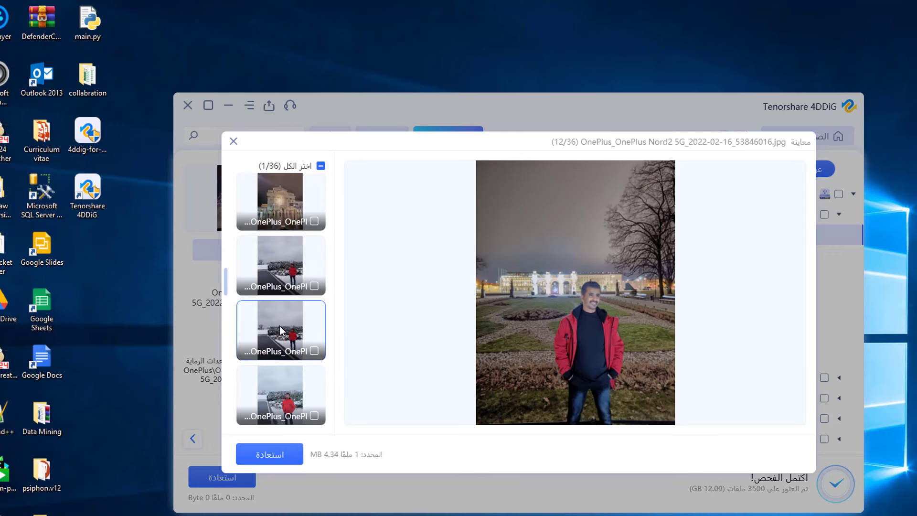
left_click(280, 326)
scroll(282, 316, "down", 5)
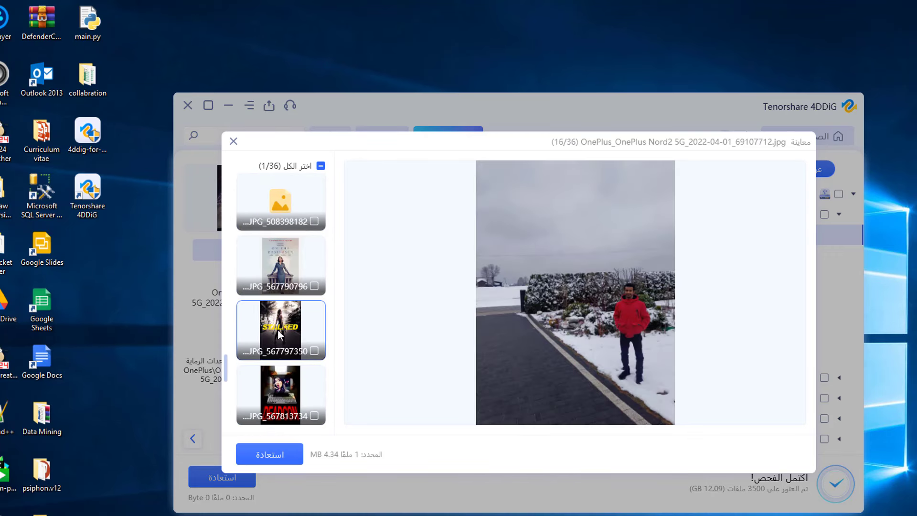
scroll(275, 324, "down", 1)
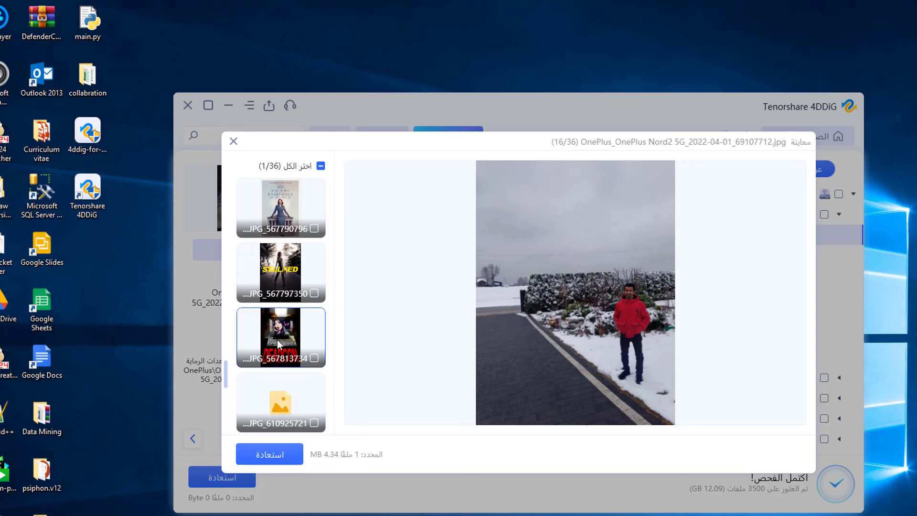
scroll(274, 342, "down", 1)
scroll(280, 314, "down", 2)
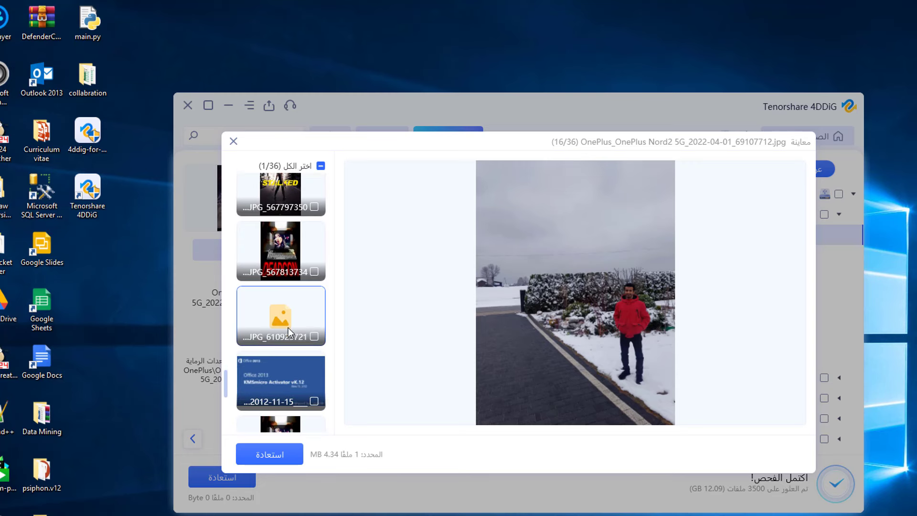
scroll(288, 326, "down", 1)
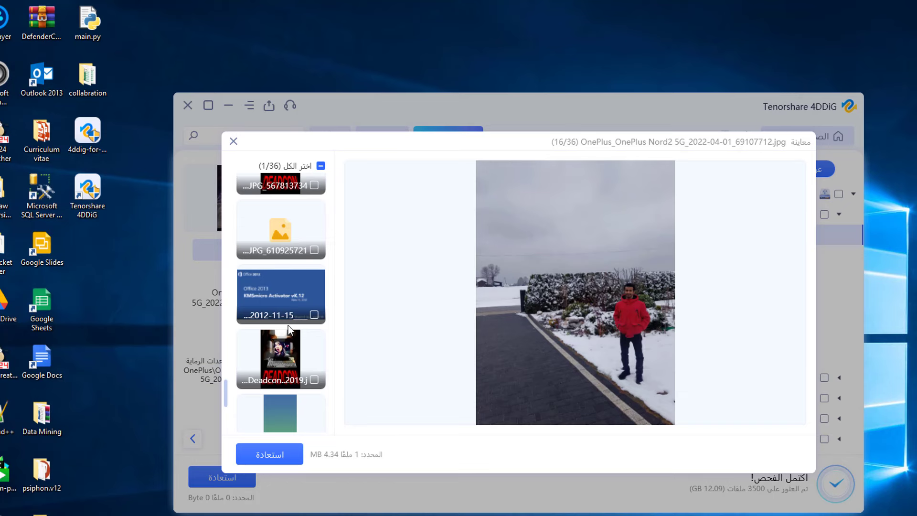
scroll(284, 324, "down", 3)
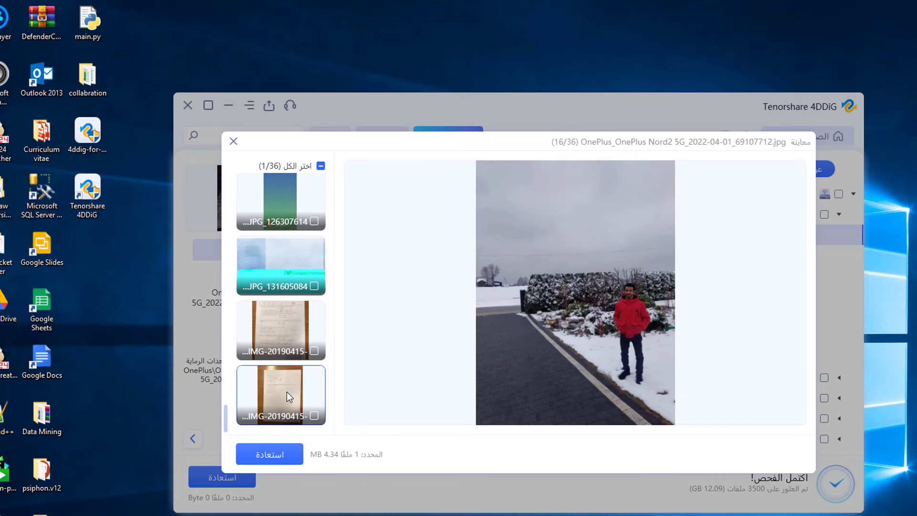
left_click(234, 140)
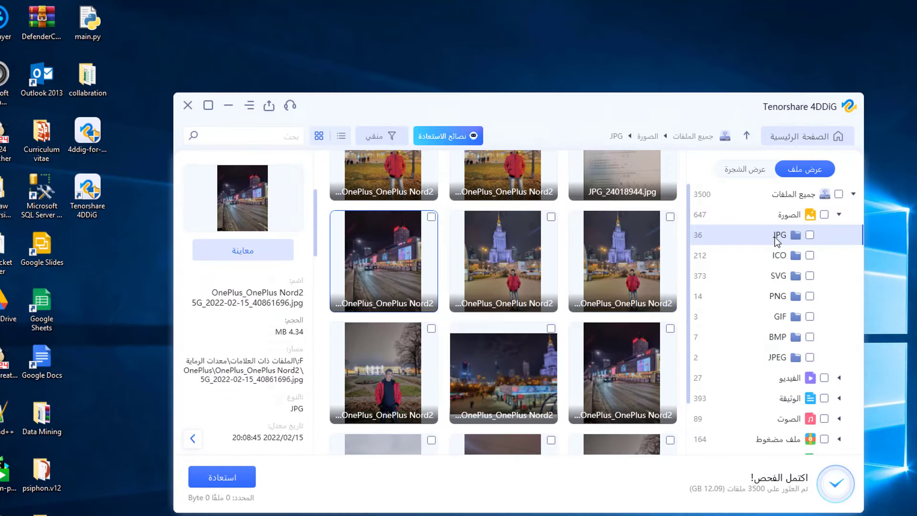
Look through the found ICO, SVG and PNG pictures, and collapse the picture category.
left_click(781, 257)
left_click(780, 276)
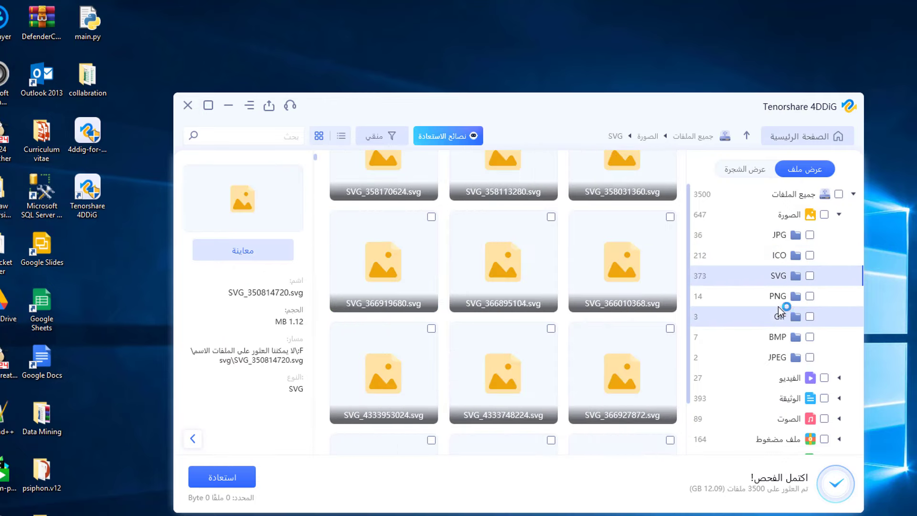
left_click(775, 297)
scroll(531, 366, "down", 2)
scroll(487, 342, "up", 3)
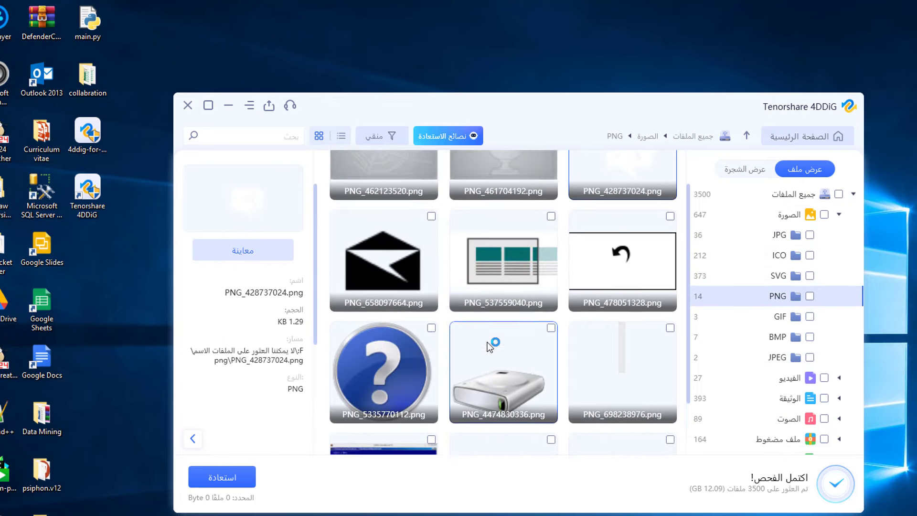
left_click(816, 216)
left_click(839, 214)
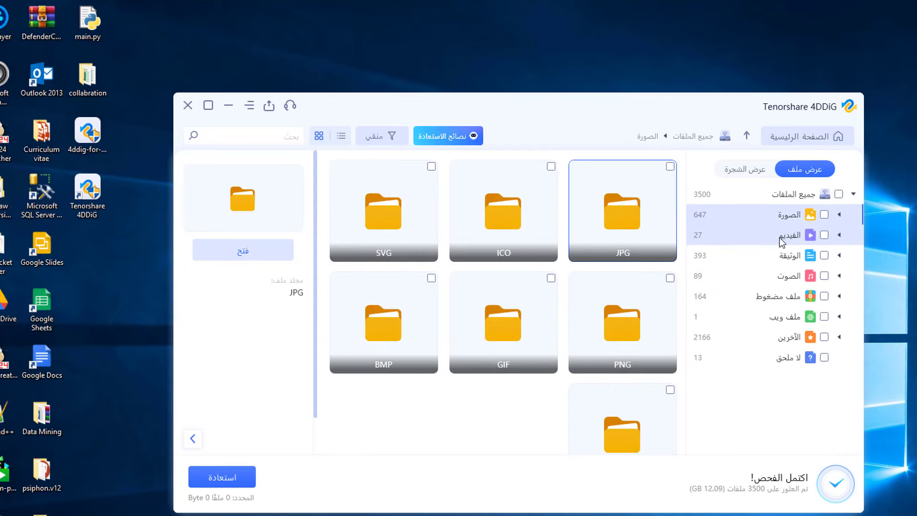
Review the format folders in the video, document, audio, compressed, web and other file categories.
left_click(779, 237)
left_click(782, 256)
left_click(785, 277)
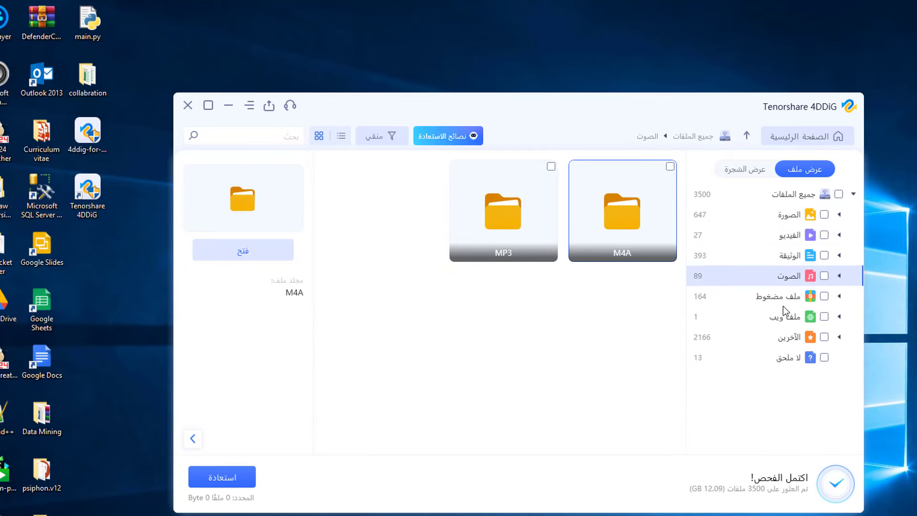
left_click(783, 298)
left_click(790, 317)
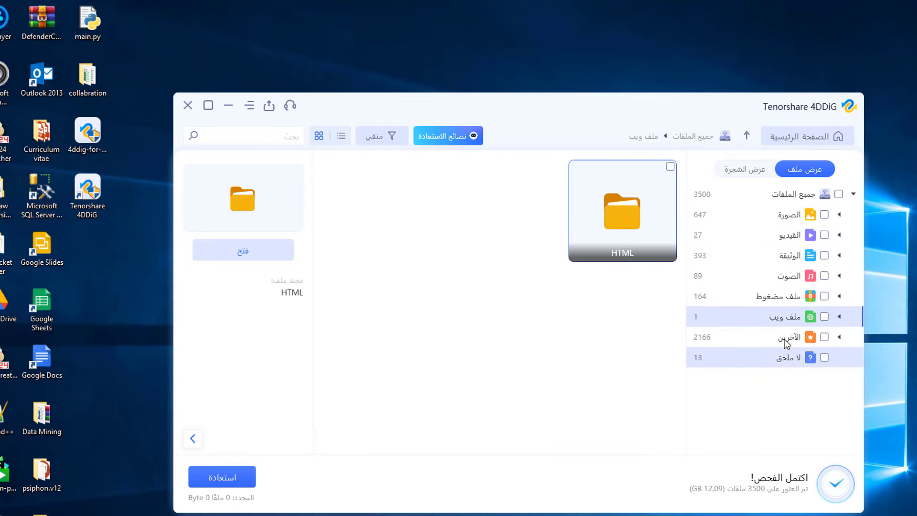
left_click(786, 338)
Preview MP4_118824960.mp4 from the MP4 folder of the found videos, check the neighbouring clips and close the preview.
left_click(788, 235)
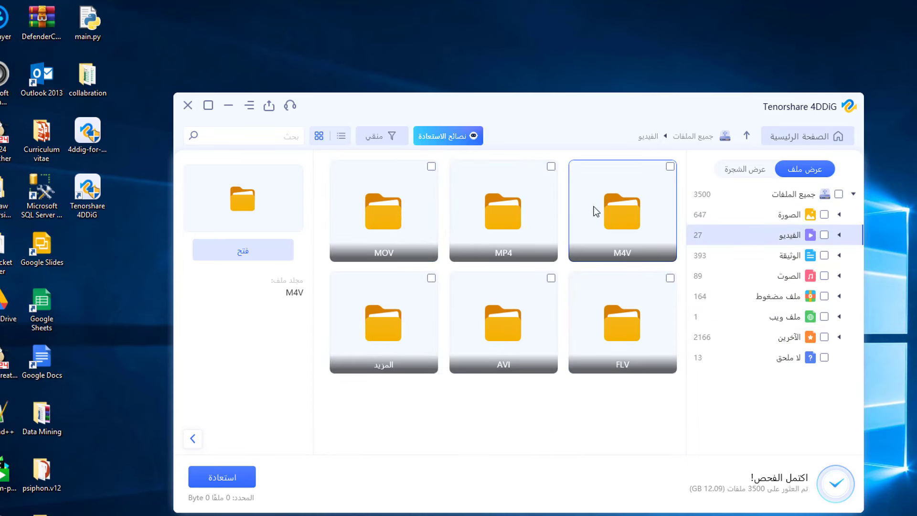
double_click(495, 220)
left_click(499, 239)
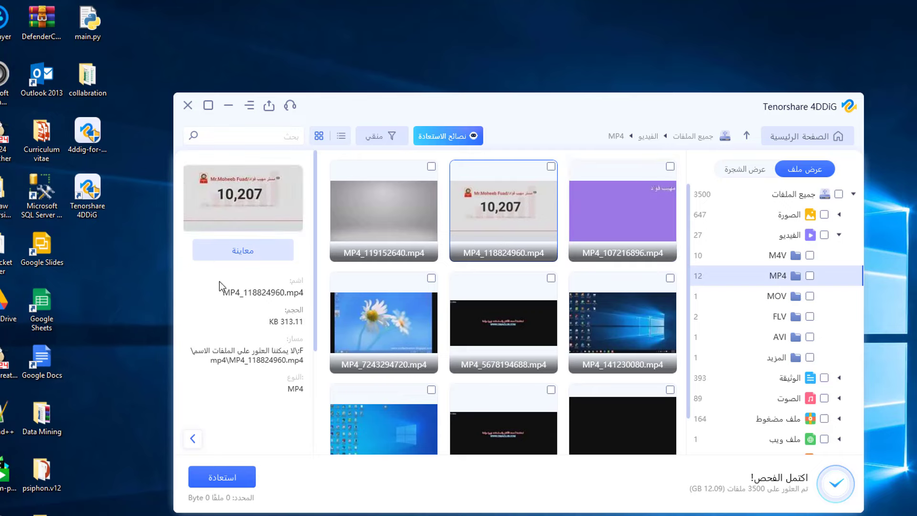
left_click(253, 250)
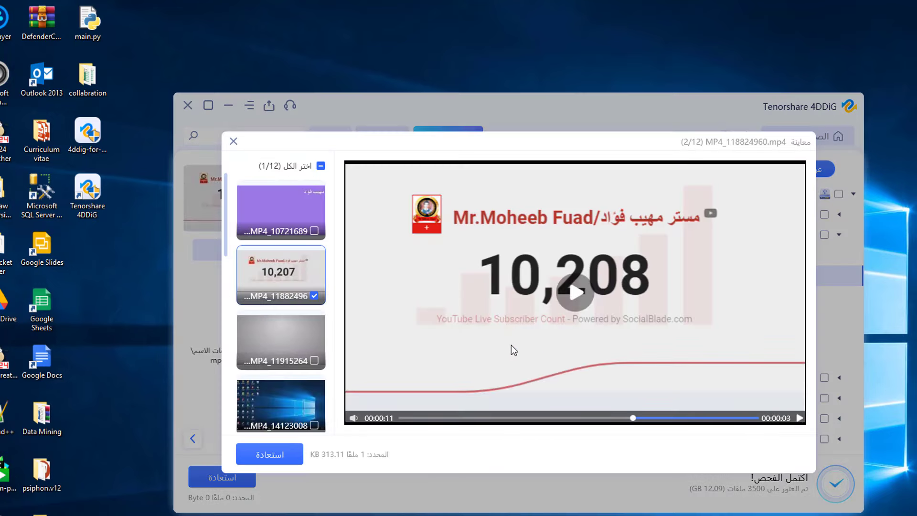
scroll(276, 337, "down", 2)
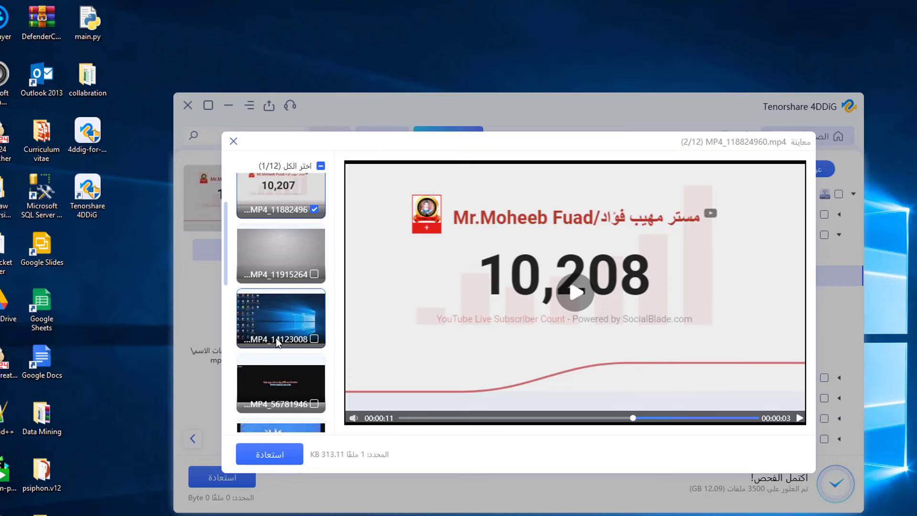
scroll(276, 338, "up", 2)
key("Escape")
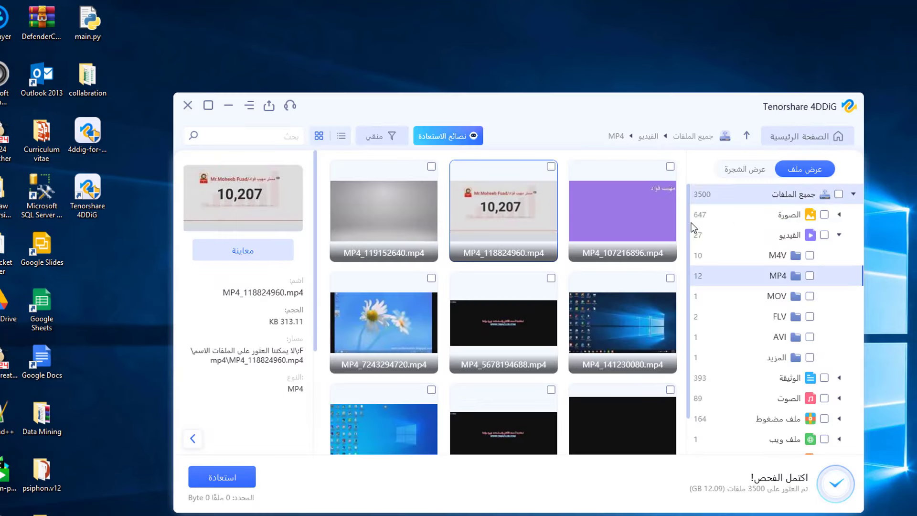
Select all found files and request their recovery so the save location can be chosen.
left_click(838, 195)
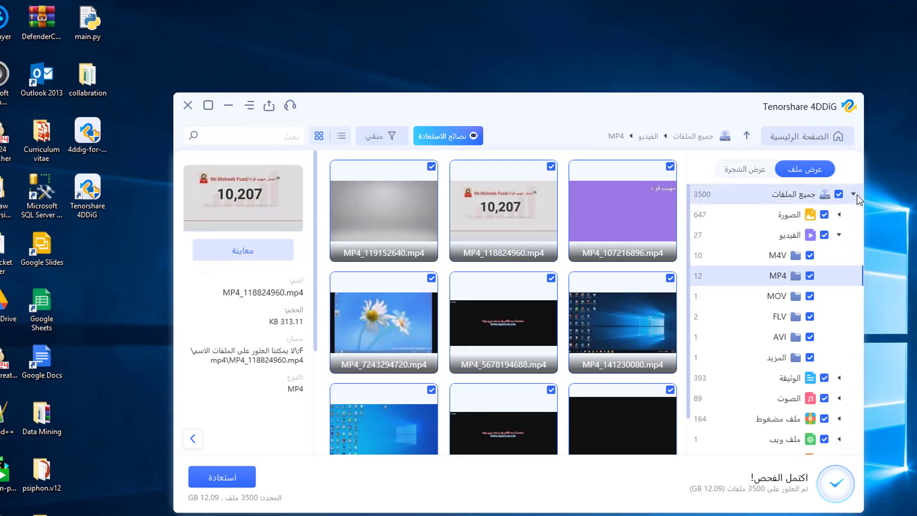
left_click(228, 483)
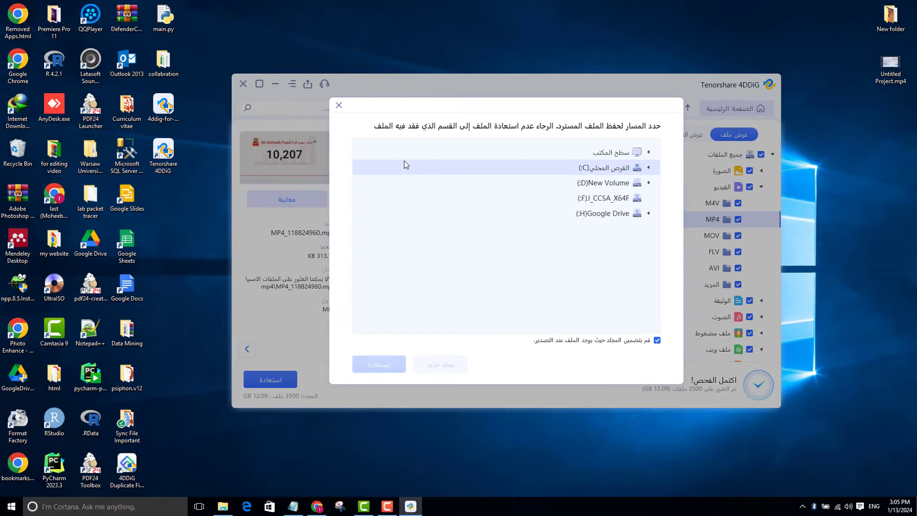
Check the contents of the J_CCSA_X64F (F:) drive in File Explorer and close its window.
key("super+e")
key("super+Up")
double_click(506, 107)
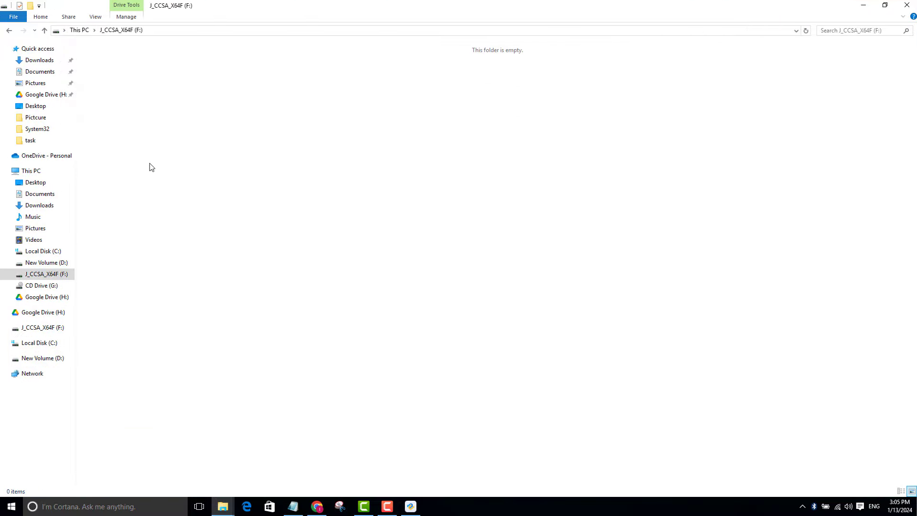
key("alt+F4")
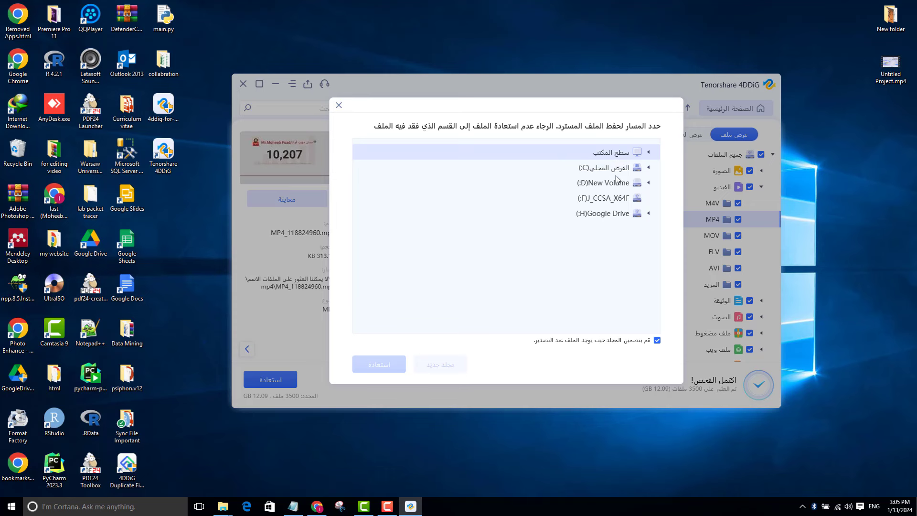
Create a new folder named "files recovery" on the desktop as the save location.
left_click(652, 157)
left_click(452, 368)
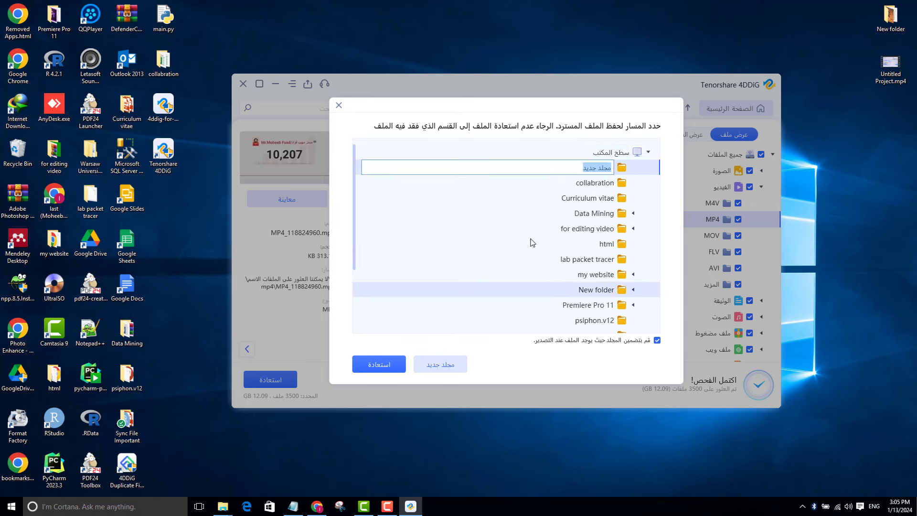
type("files")
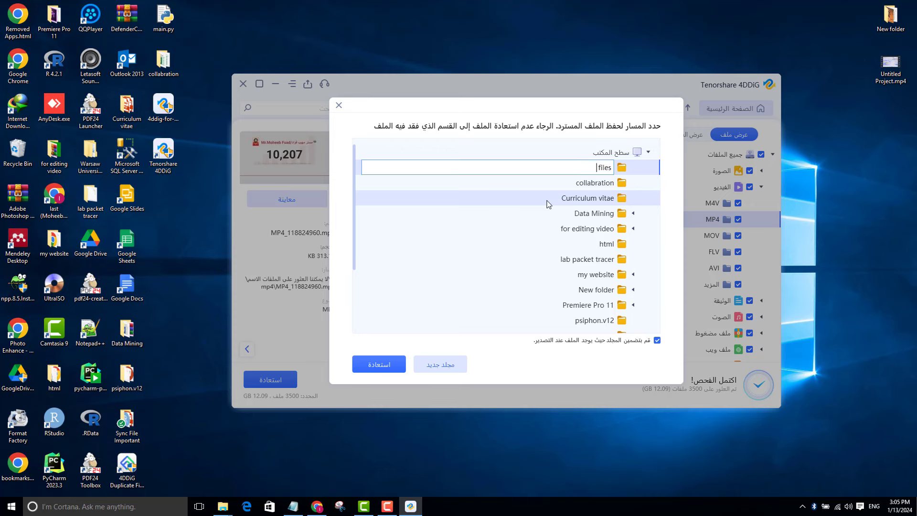
type(" recicovery")
key("Return")
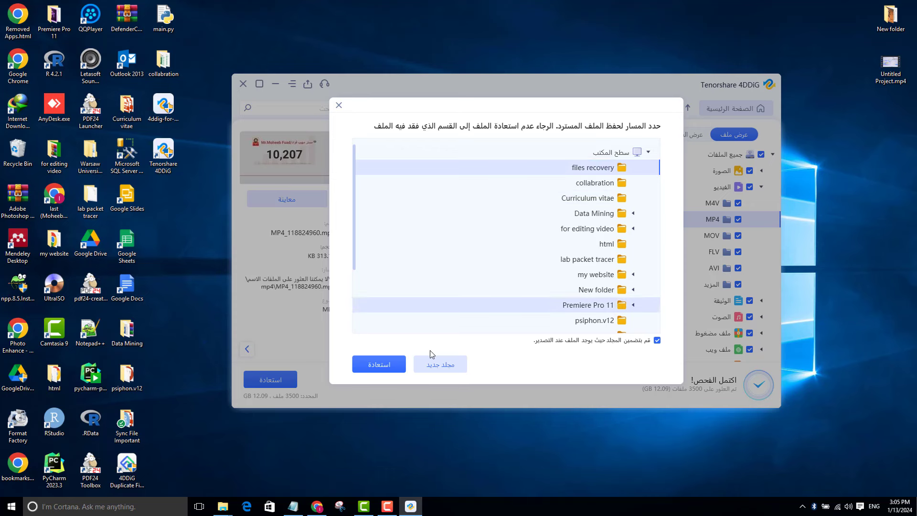
Recover the selected files into the "files recovery" folder, choosing recovery only without repairing damaged files.
left_click(379, 366)
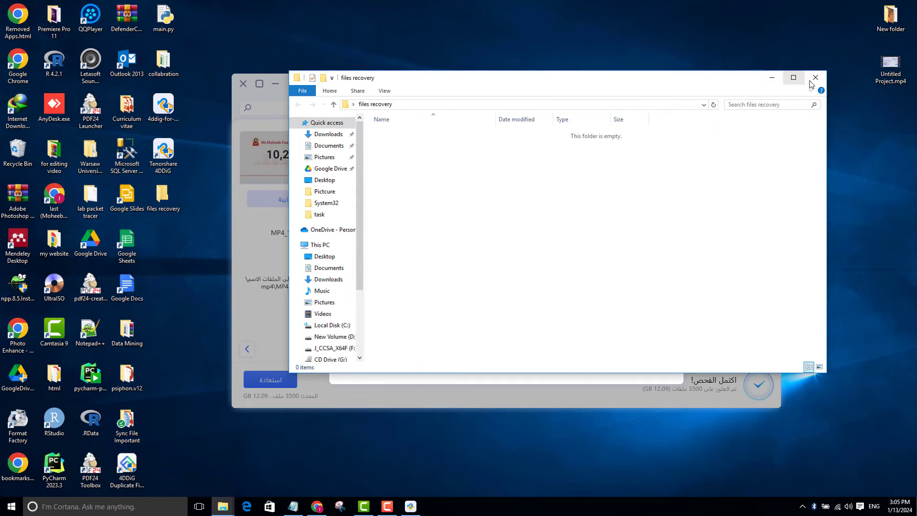
left_click(815, 77)
left_click(385, 366)
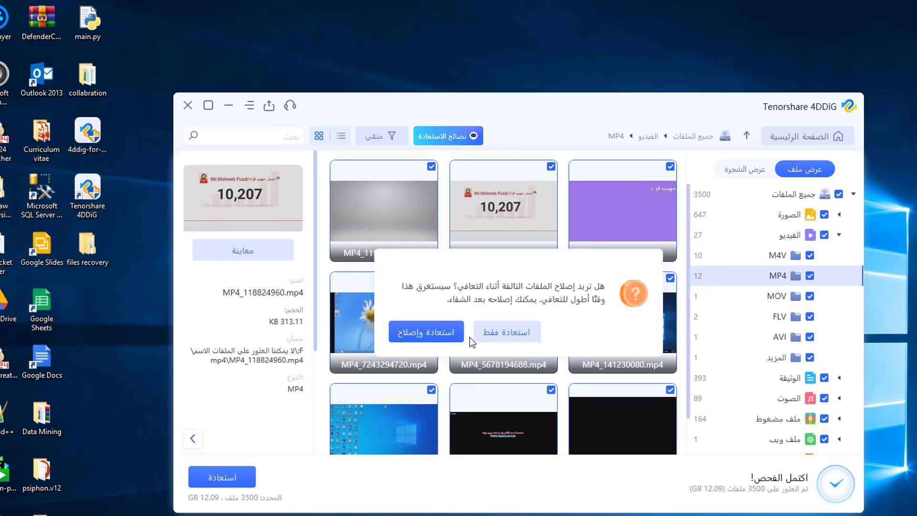
left_click(517, 332)
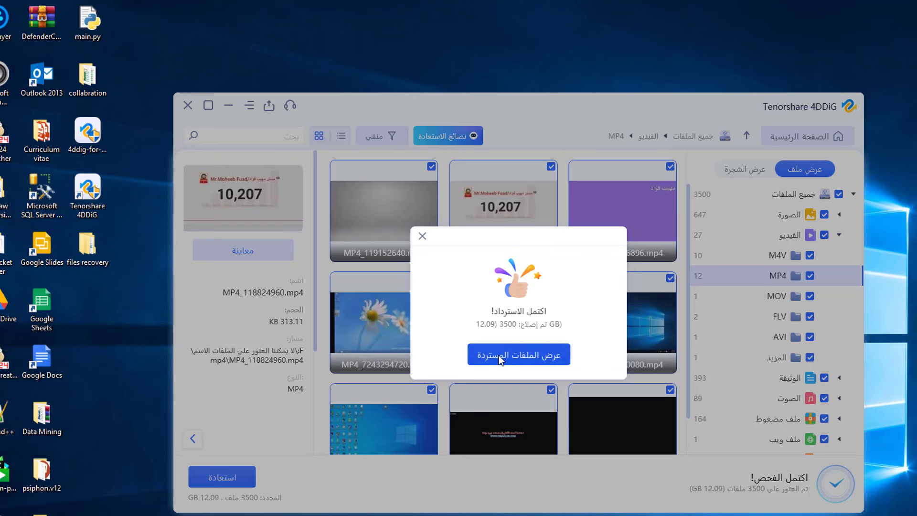
View the recovered files, open the all-files folder (جميع الملفات) and check its others subfolder (الآخرين).
left_click(524, 356)
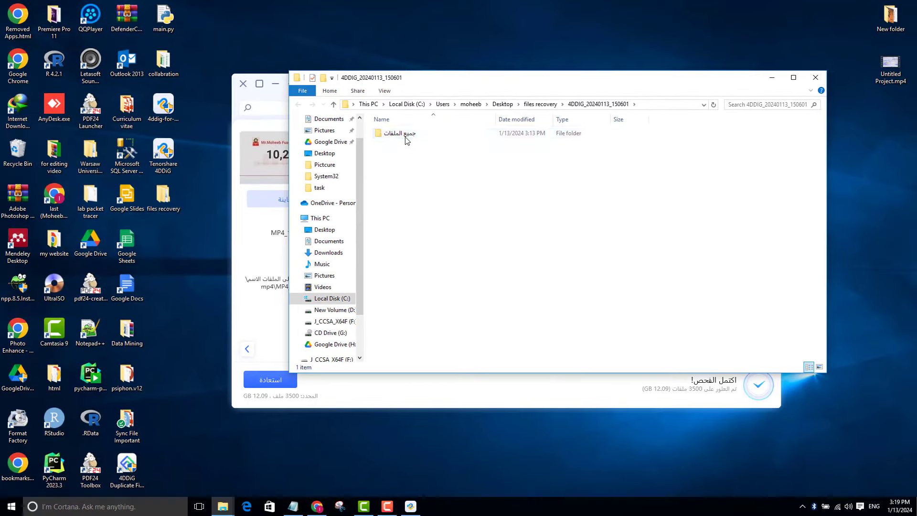
double_click(401, 134)
double_click(404, 134)
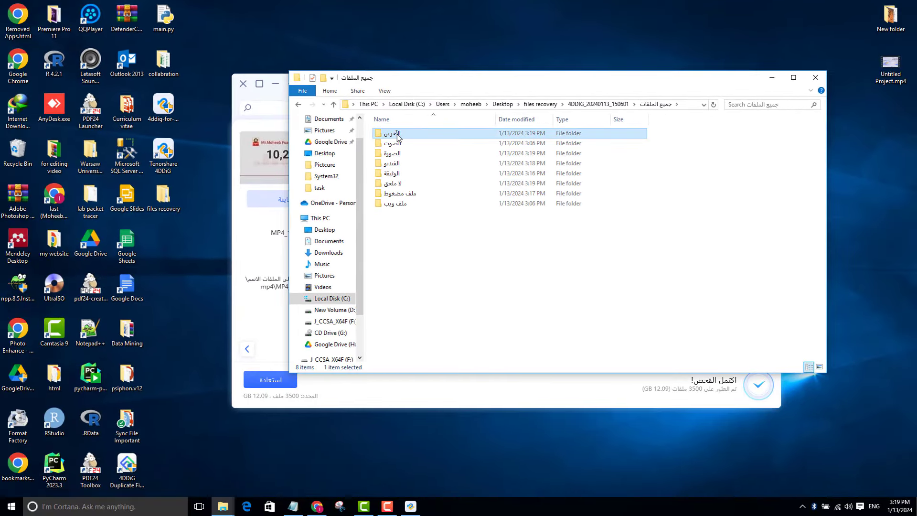
left_click(333, 104)
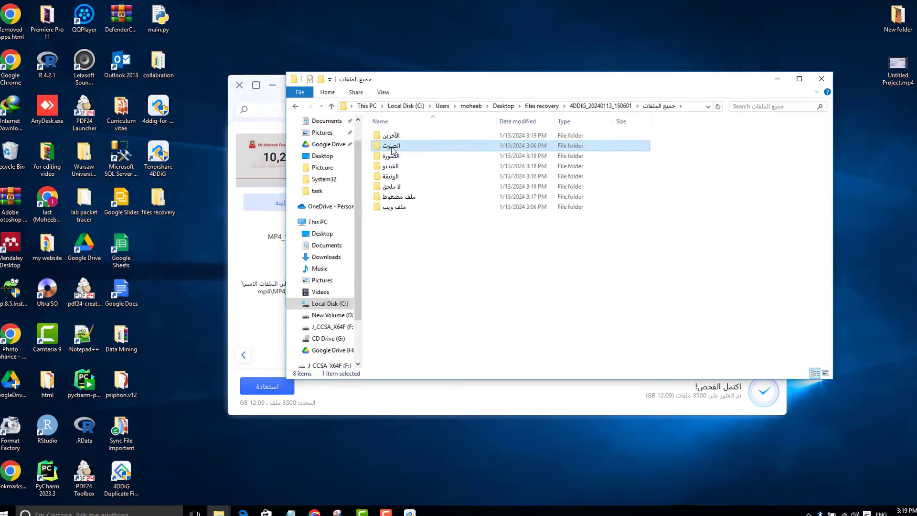
Look into the MP3 and M4A folders of the recovered audio files and return to the category folders.
left_click(392, 144)
double_click(382, 170)
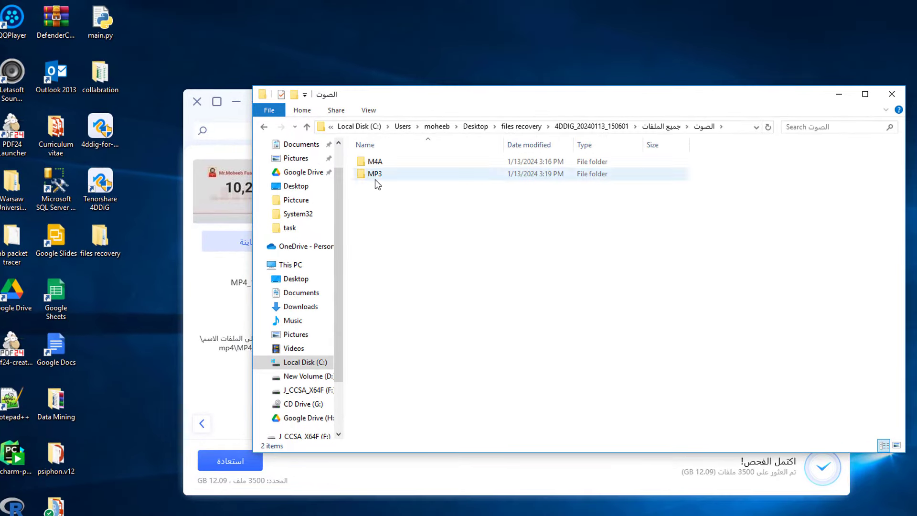
double_click(374, 174)
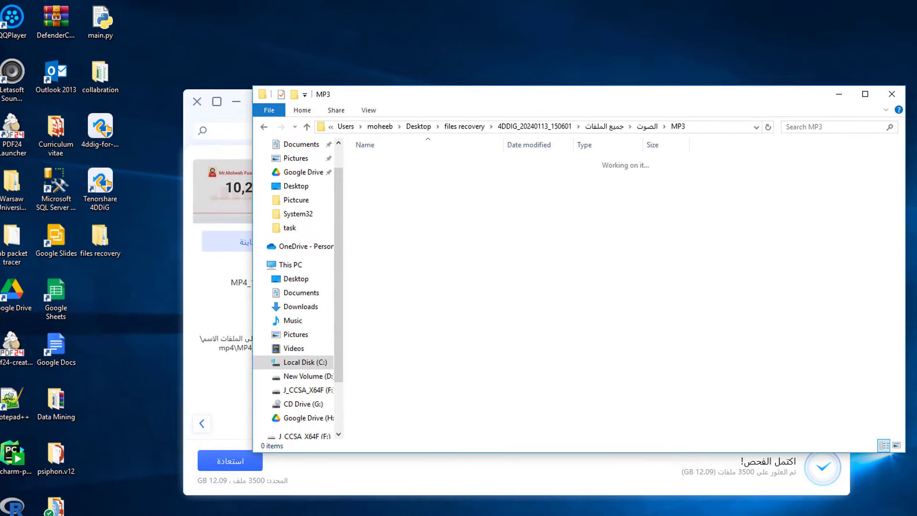
left_click(306, 127)
left_click(382, 162)
double_click(382, 161)
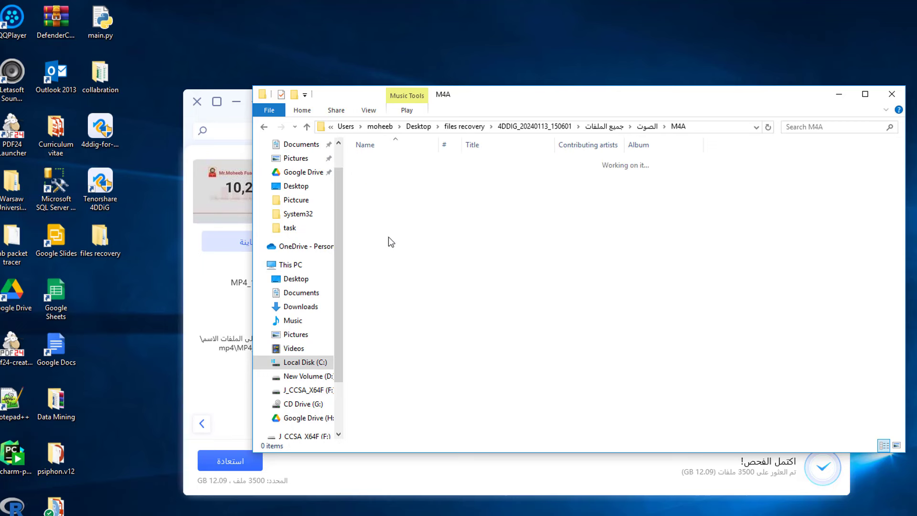
double_click(306, 127)
Look through the BMP and JPEG folders of the recovered pictures.
left_click(387, 187)
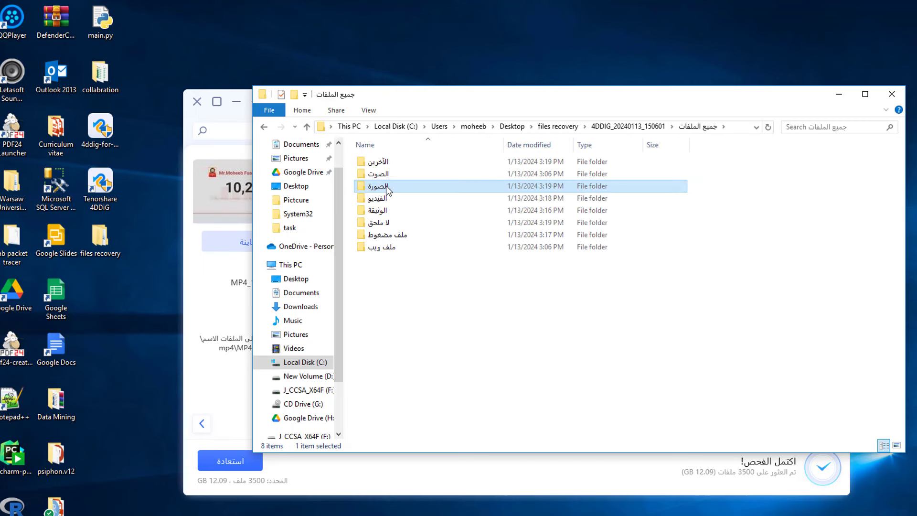
double_click(387, 187)
double_click(375, 161)
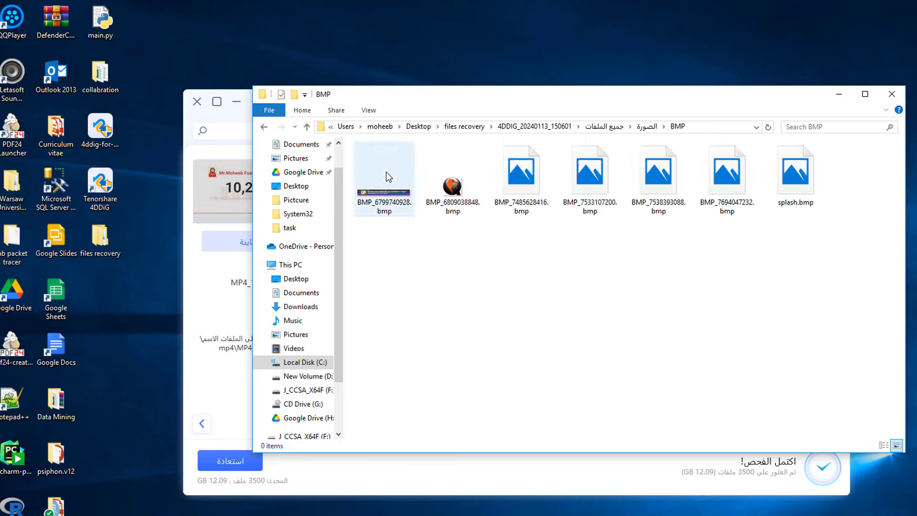
key("alt+Left")
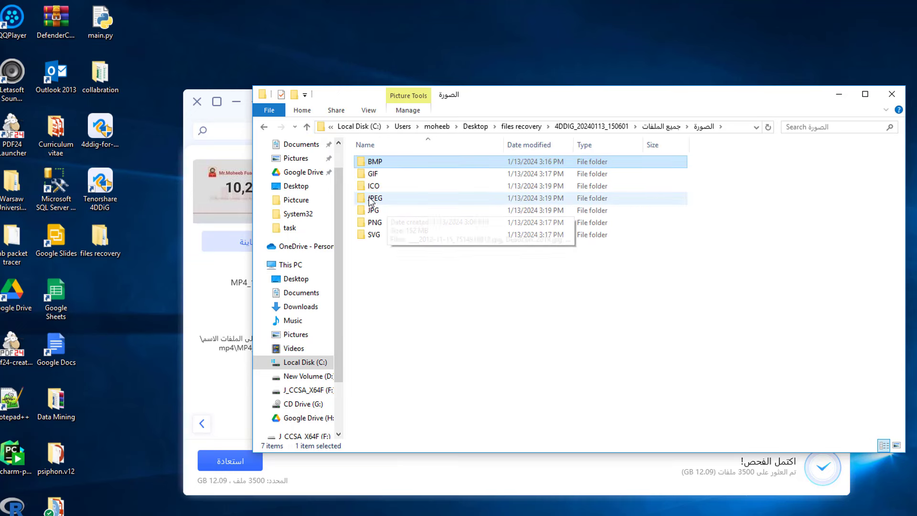
double_click(384, 199)
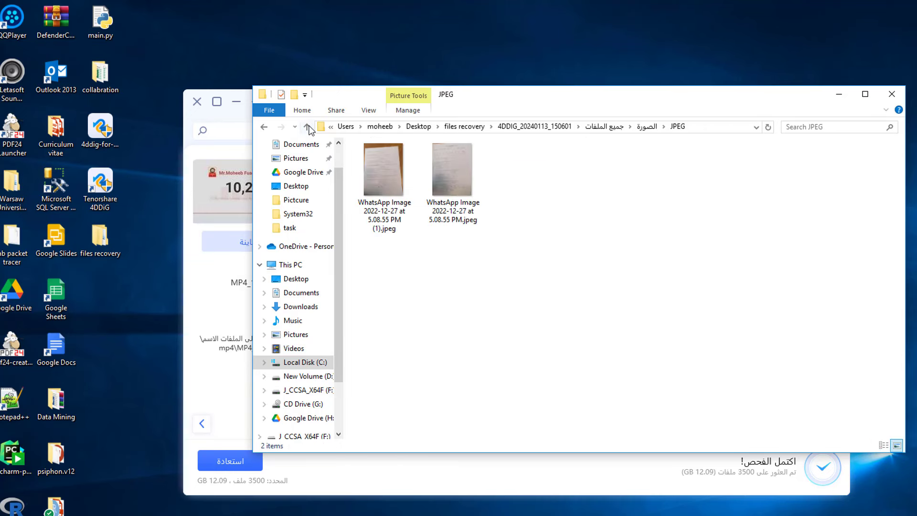
left_click_drag(524, 266, 365, 168)
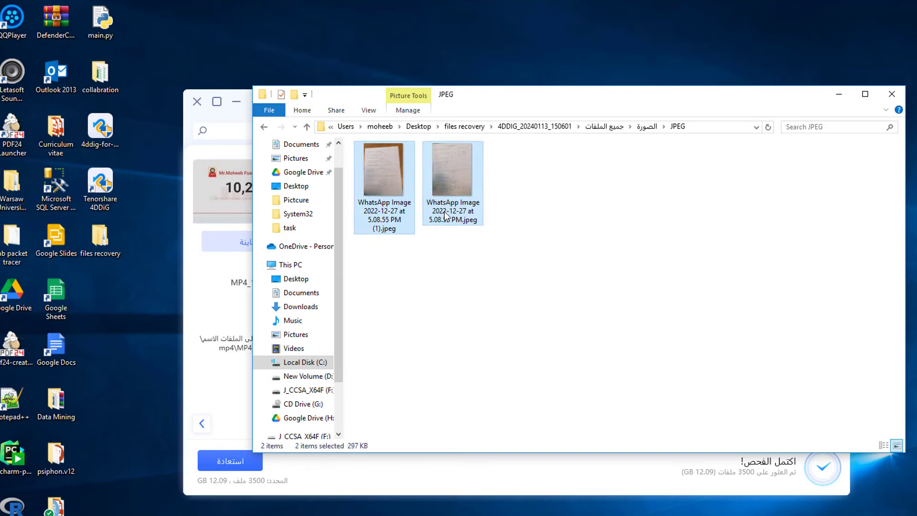
key("alt+Left")
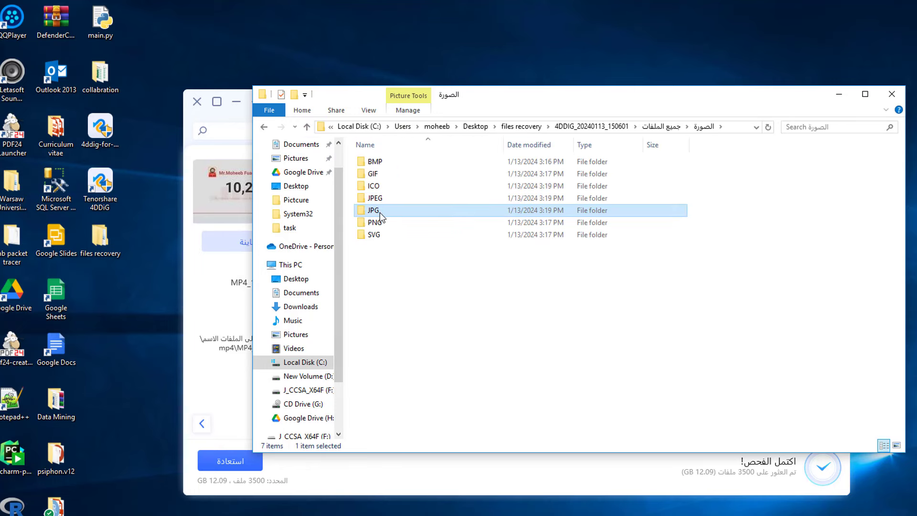
Look through the recovered JPG photos and PNG pictures and leave the picture folder.
double_click(380, 211)
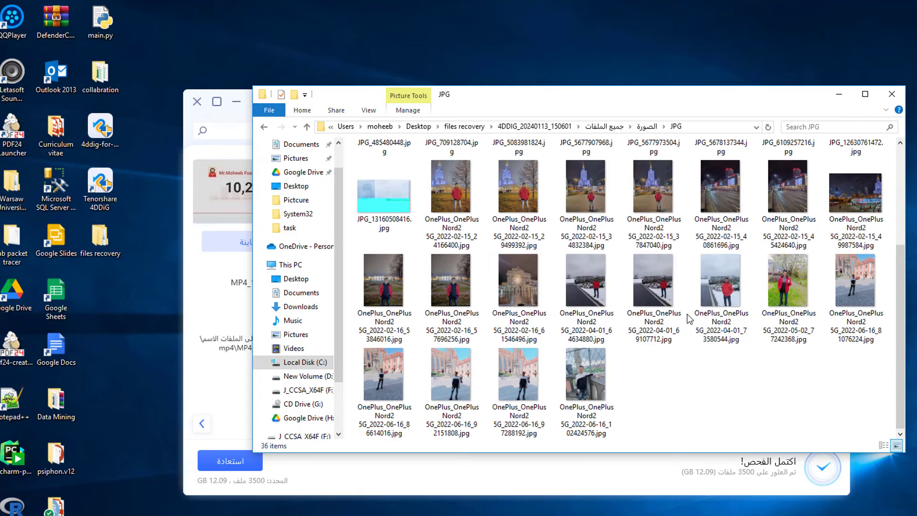
left_click_drag(801, 403, 427, 205)
left_click(307, 126)
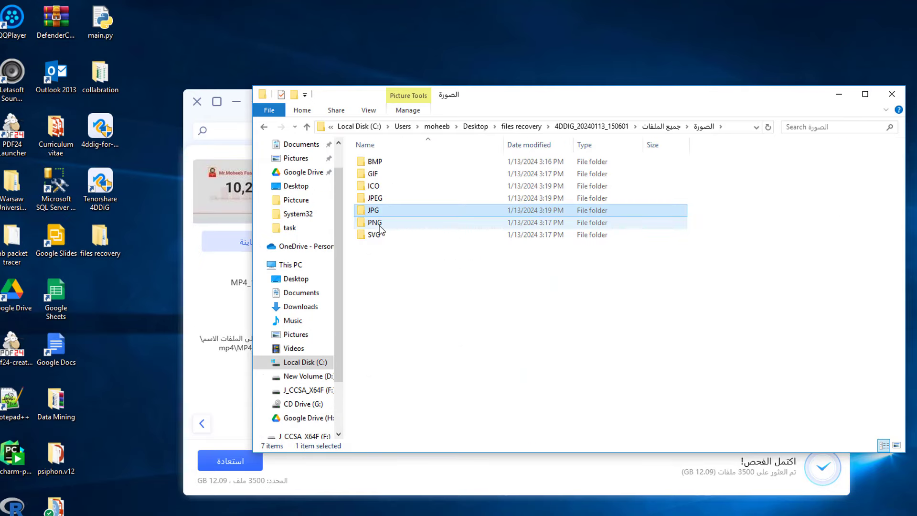
double_click(376, 223)
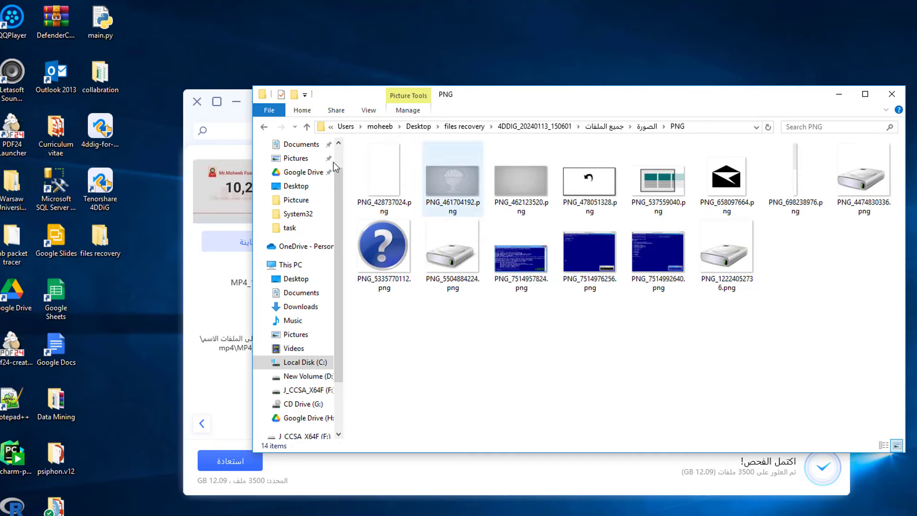
key("alt+Left")
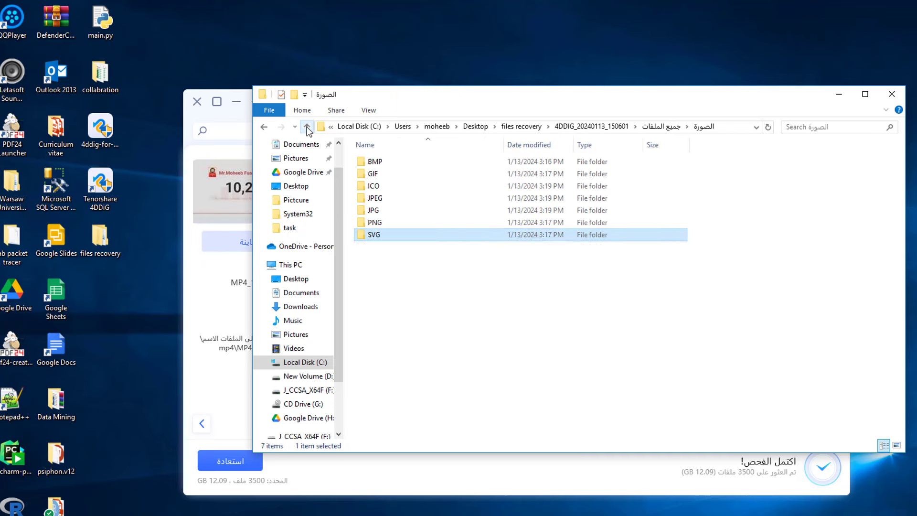
key("alt+Left")
Check the AVI folder of the recovered videos and return to the video format folders.
left_click(429, 242)
mouse_move(408, 280)
left_mouse_down()
mouse_move(370, 168)
mouse_move(421, 291)
left_mouse_up()
double_click(379, 161)
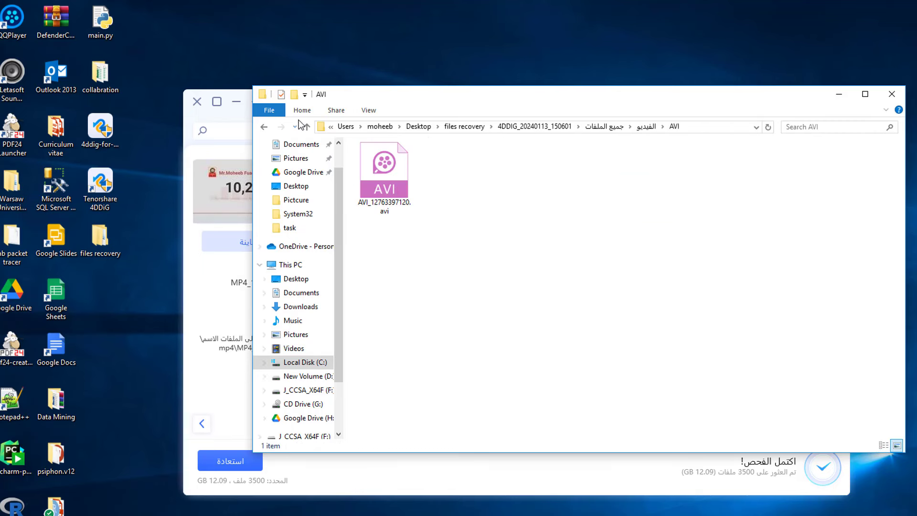
key("alt+Left")
key("alt+Right")
key("alt+Left")
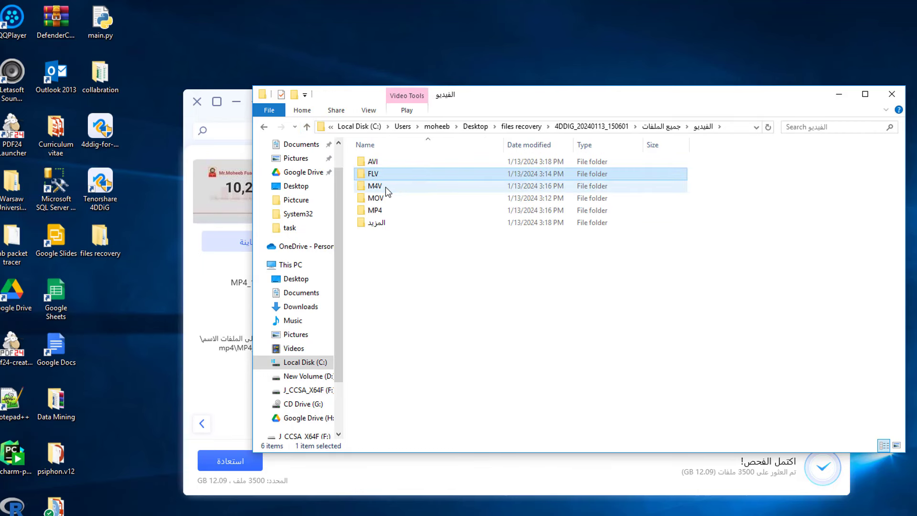
Examine the clips in the M4V folder of the recovered videos and return to the video format folders.
double_click(385, 188)
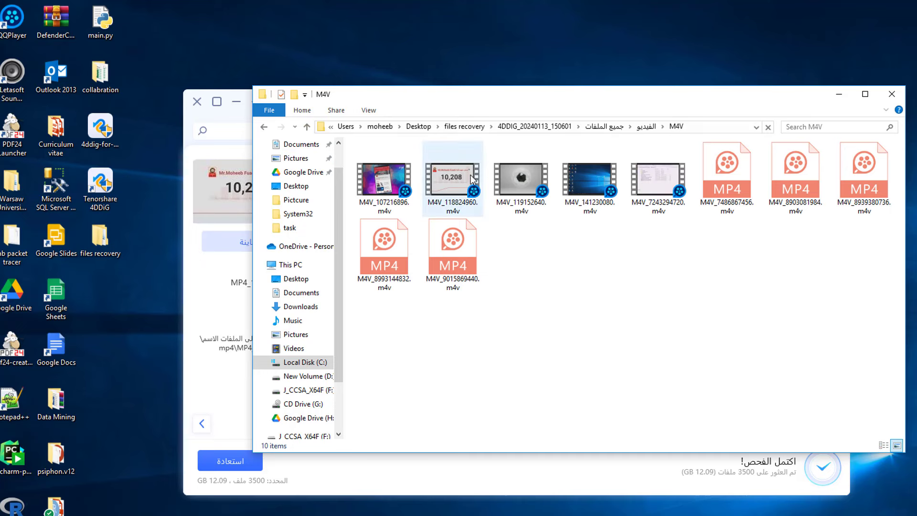
left_click(443, 180)
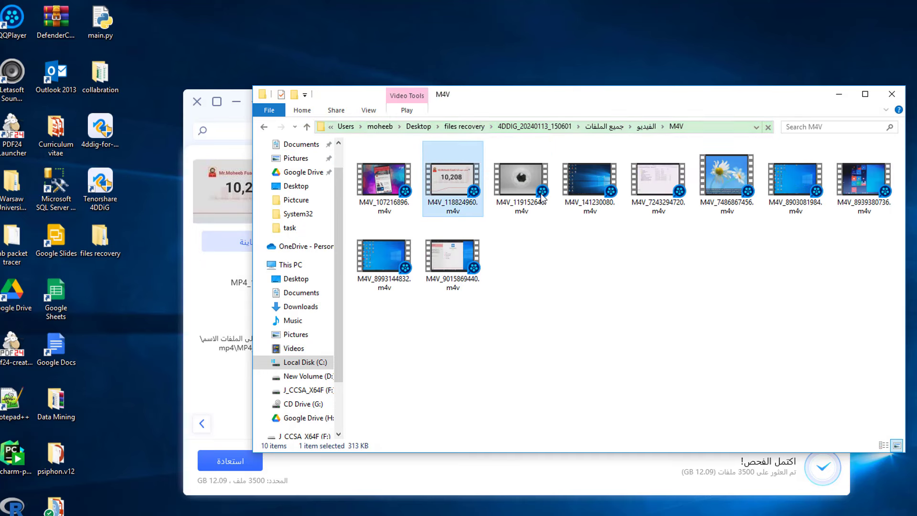
left_click(520, 182)
left_click(577, 182)
left_click_drag(851, 253, 740, 159)
left_click_drag(535, 343, 380, 263)
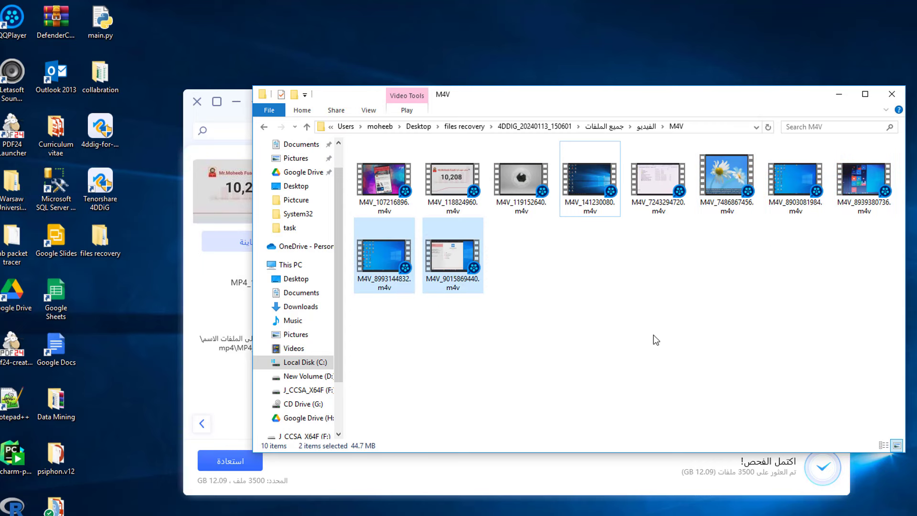
left_click_drag(869, 246, 714, 200)
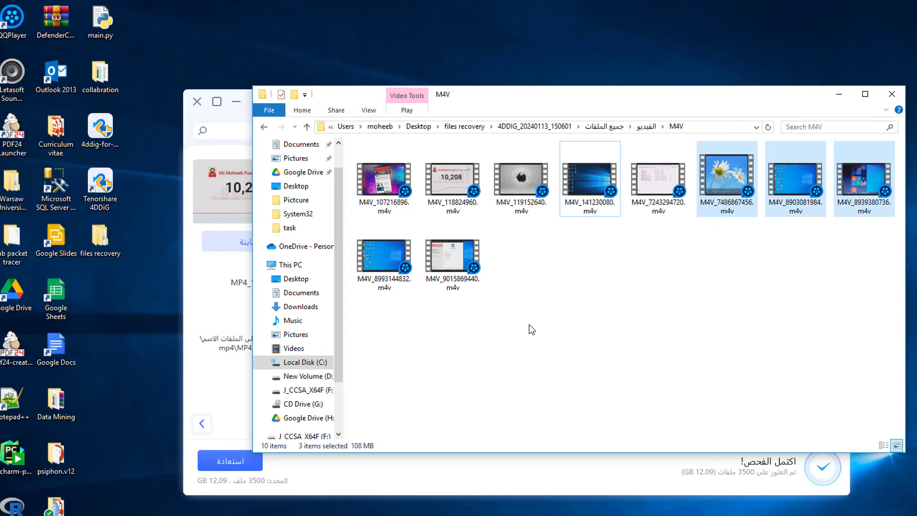
left_click(530, 328)
left_click(306, 127)
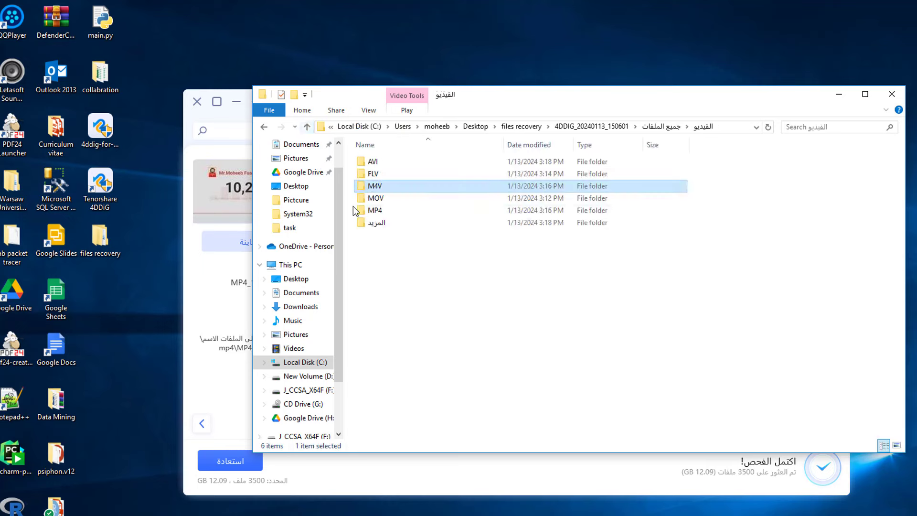
Open the MP4 folder of the recovered videos and look over its clips.
double_click(377, 211)
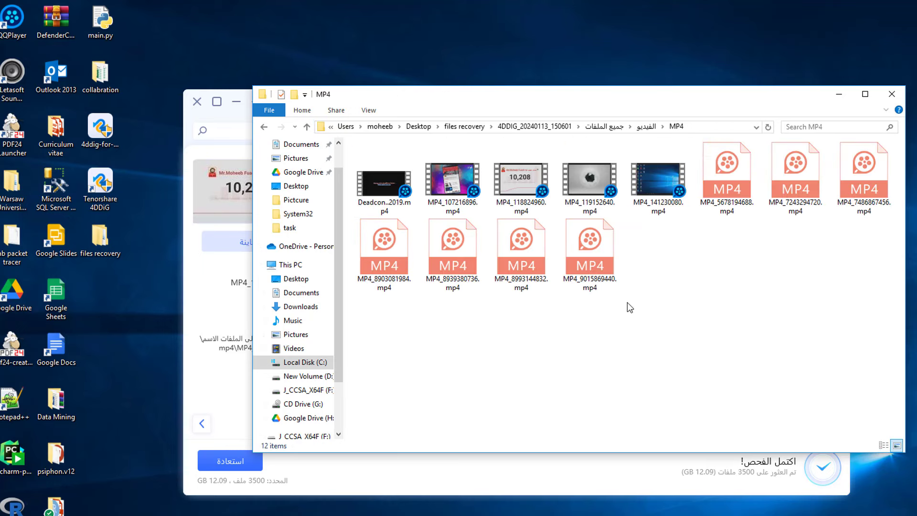
left_click_drag(476, 204, 696, 326)
left_click(696, 323)
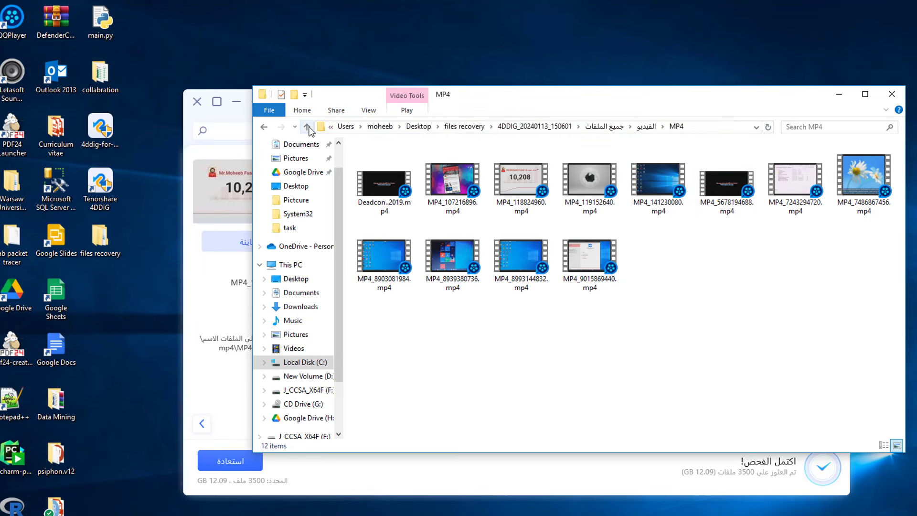
Leave the MP4 folder, check the المزيد folder of the recovered videos and return to the video format folders.
left_click(308, 128)
double_click(380, 226)
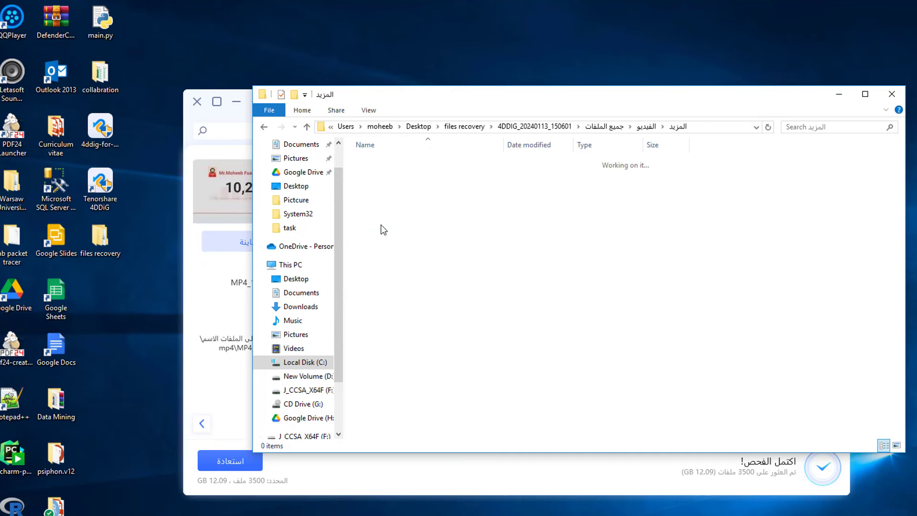
left_click(307, 127)
Look over the format folders inside the recovered documents (الوثيقة) and compressed files (ملف مضغوط) folders.
double_click(377, 214)
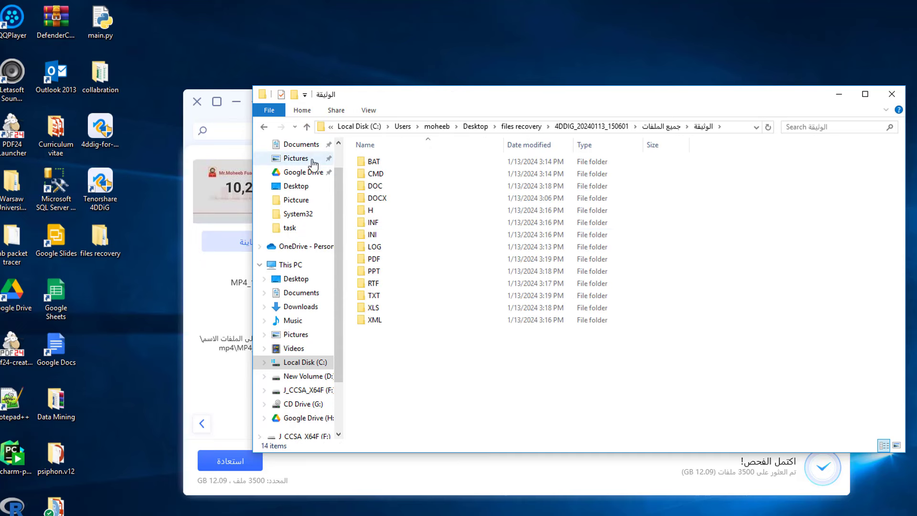
left_click(307, 126)
double_click(377, 234)
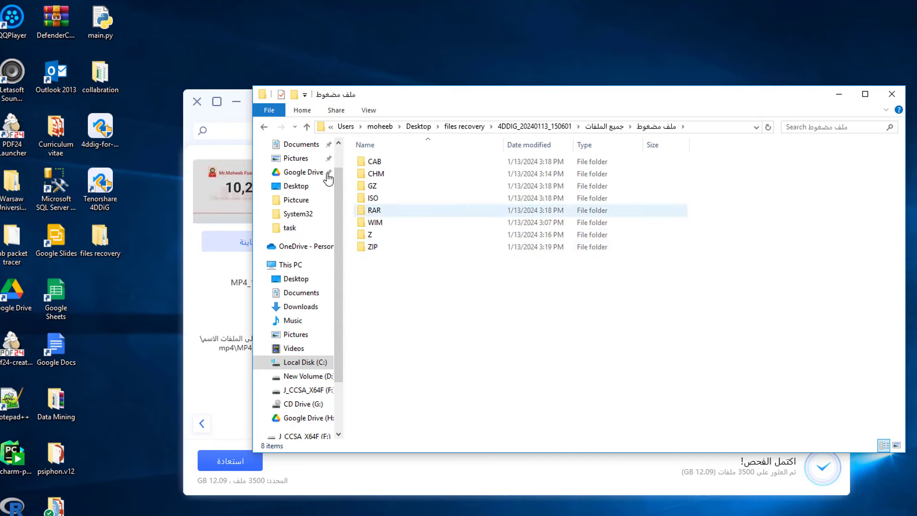
left_click(307, 126)
Check the HTML folder of the recovered web files (ملف ويب) and close the recovery folder window.
double_click(378, 246)
double_click(377, 163)
left_click(375, 164)
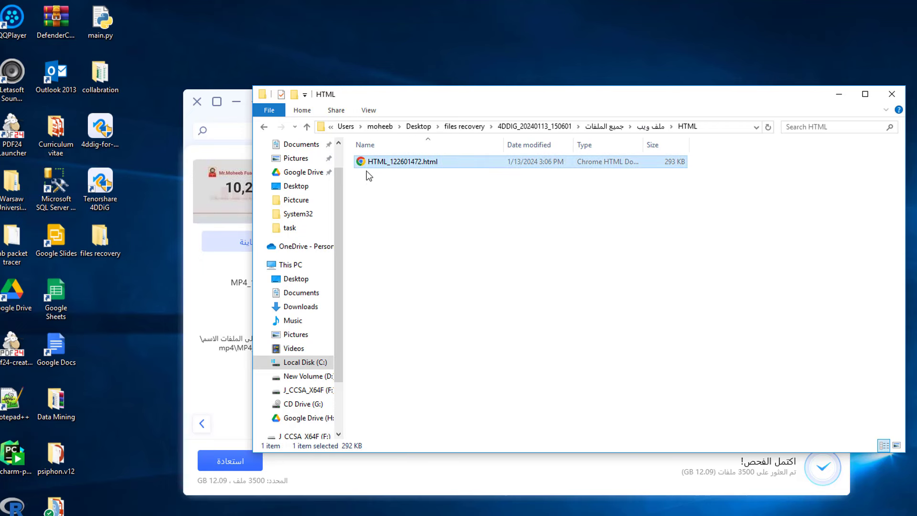
left_click(307, 126)
left_click(892, 95)
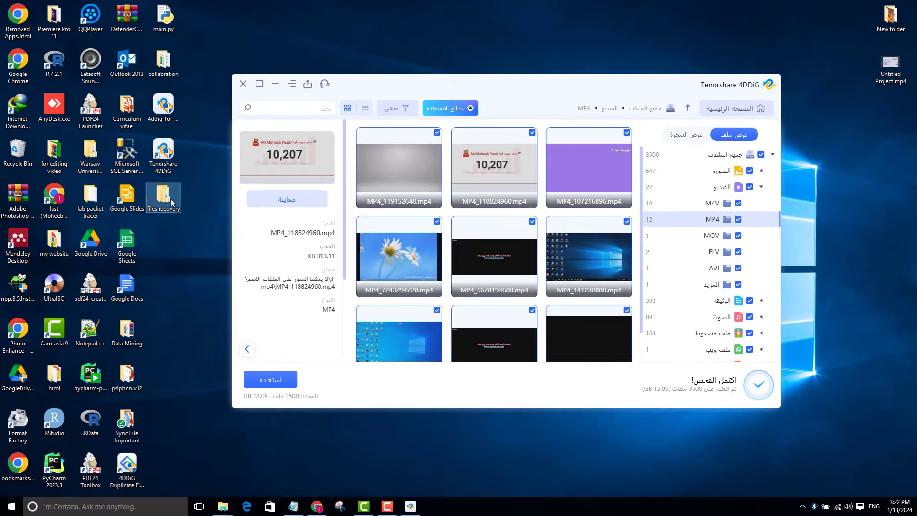
Reopen the files recovery folder on the desktop and examine the size in the 4DDIG_20240113_150601 folder's properties.
double_click(100, 237)
right_click(412, 159)
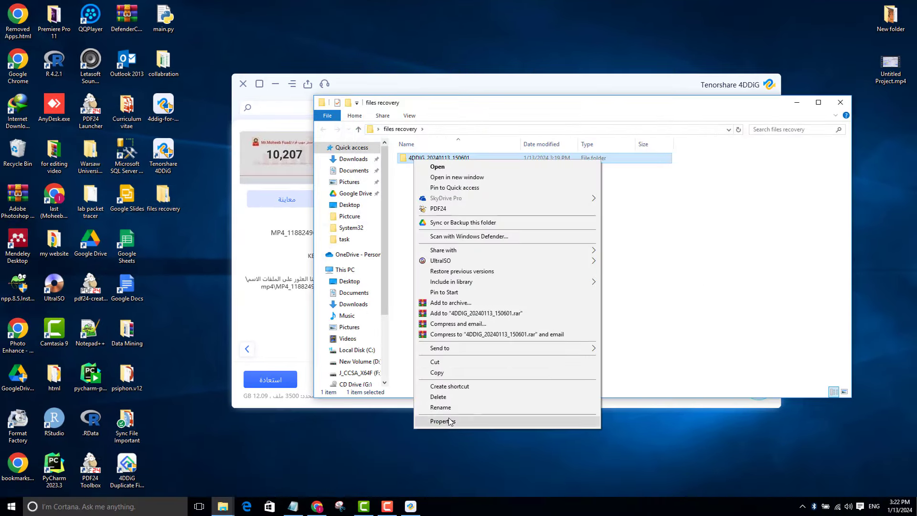
left_click(430, 422)
left_click_drag(463, 247, 483, 247)
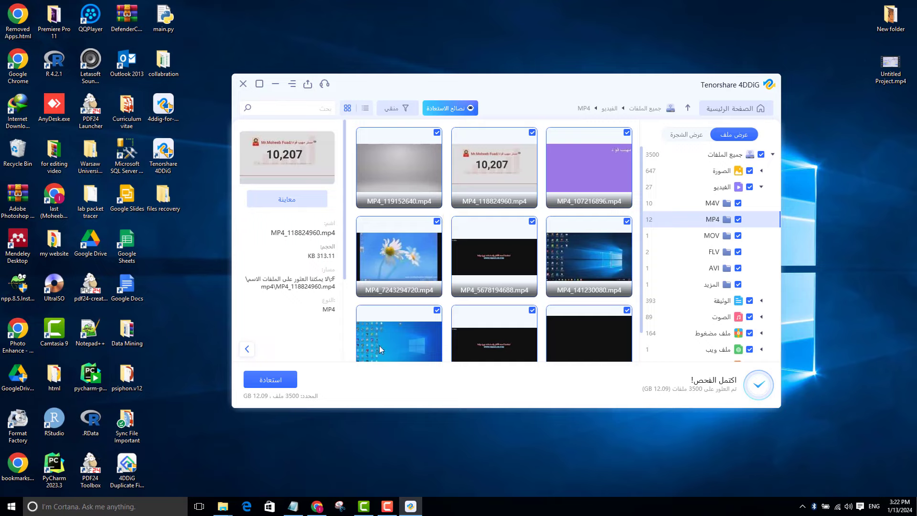
Switch to Chrome and open the purchase page from the 4DDiG Windows Data Recovery product page.
left_click(316, 507)
key("ctrl+shift+Tab")
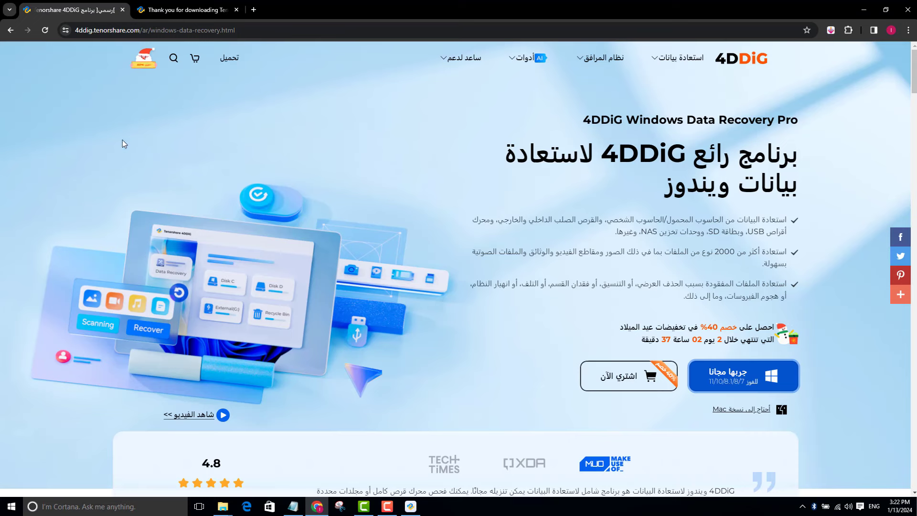
left_click(637, 385)
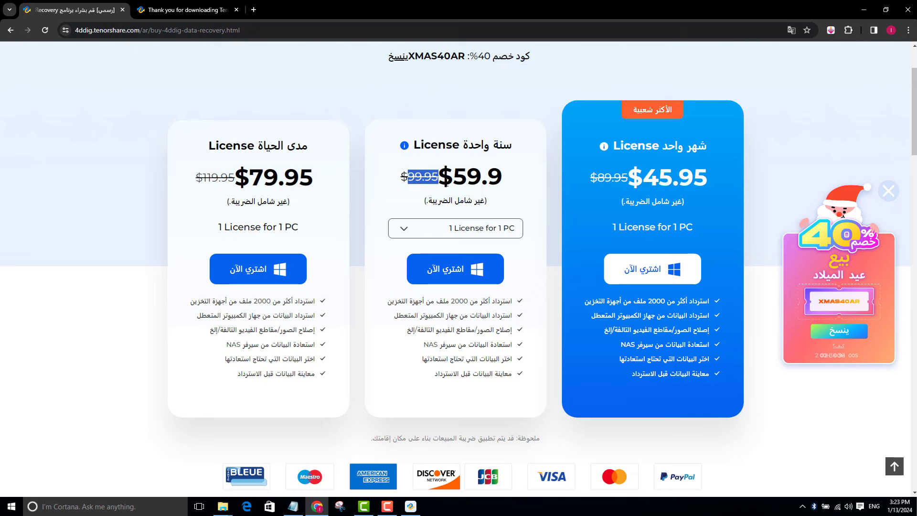
Examine the discounted one-year and one-month license prices and the web address of the purchase page.
left_click_drag(453, 178, 497, 180)
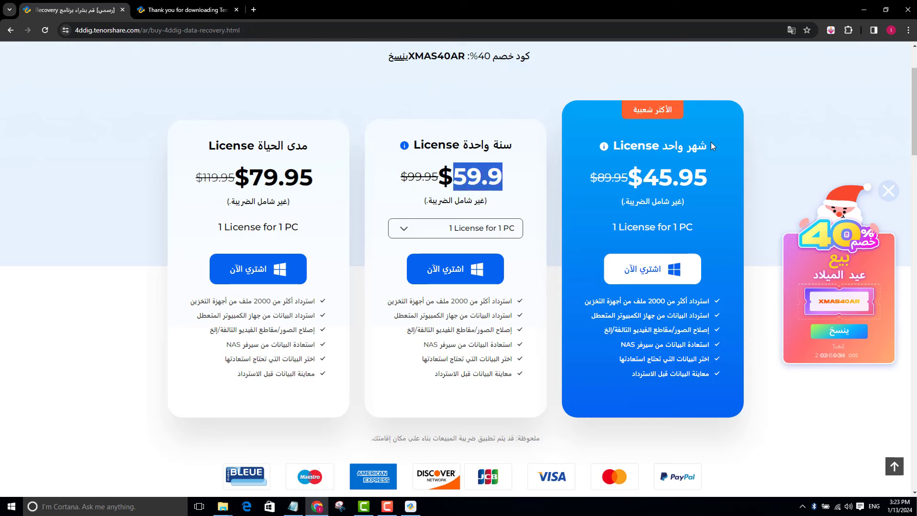
left_click_drag(645, 181, 693, 178)
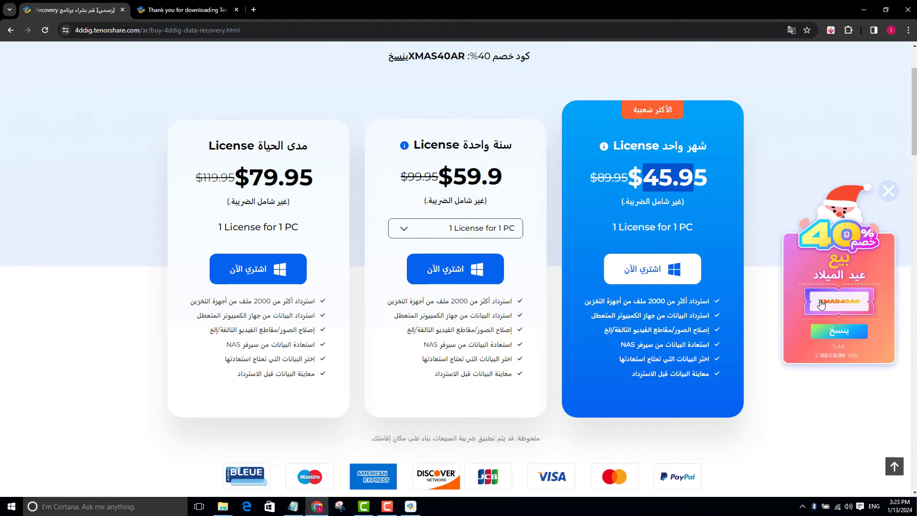
scroll(175, 64, "up", 2)
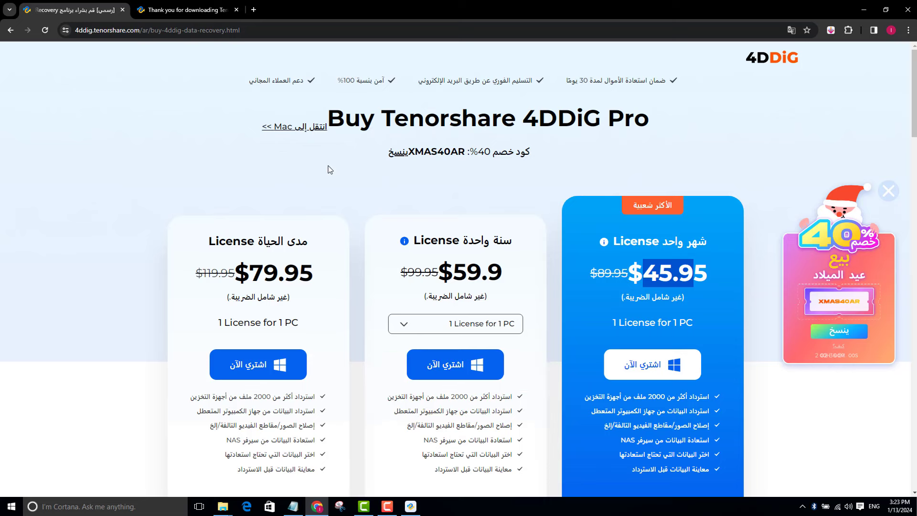
left_click_drag(269, 29, 109, 38)
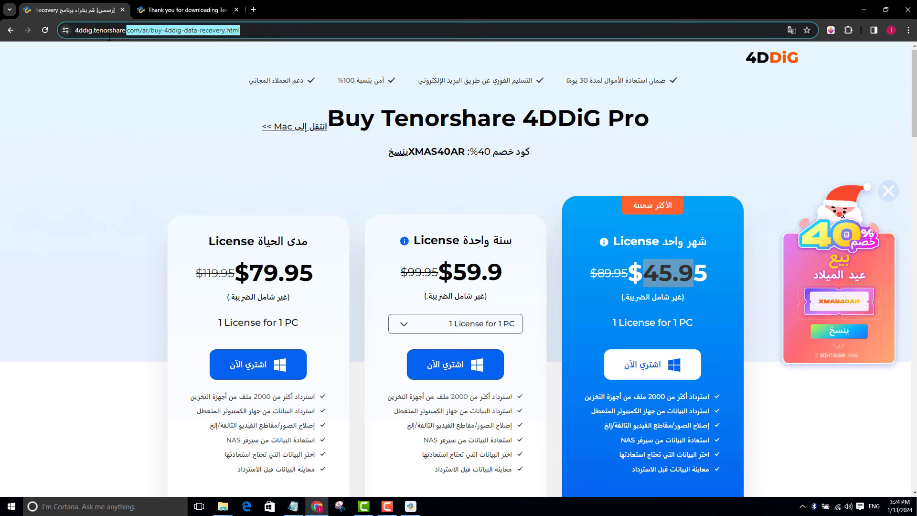
left_click(92, 93)
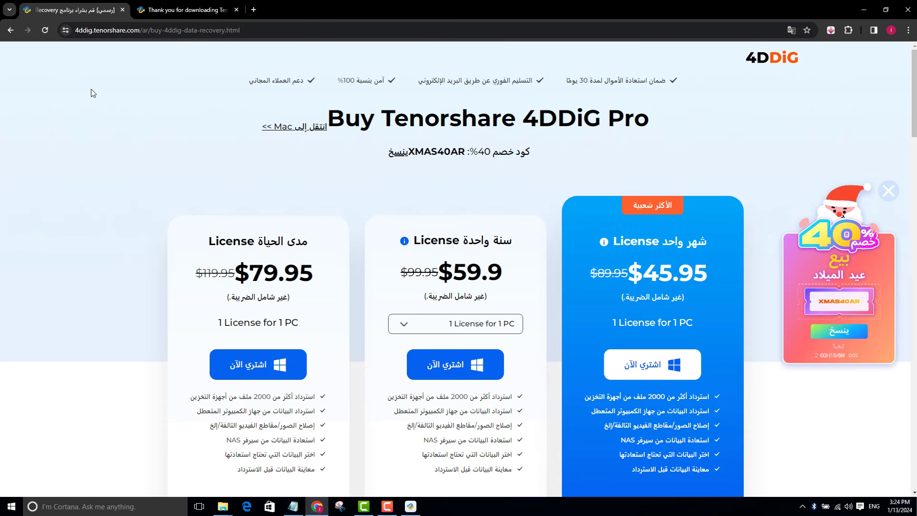